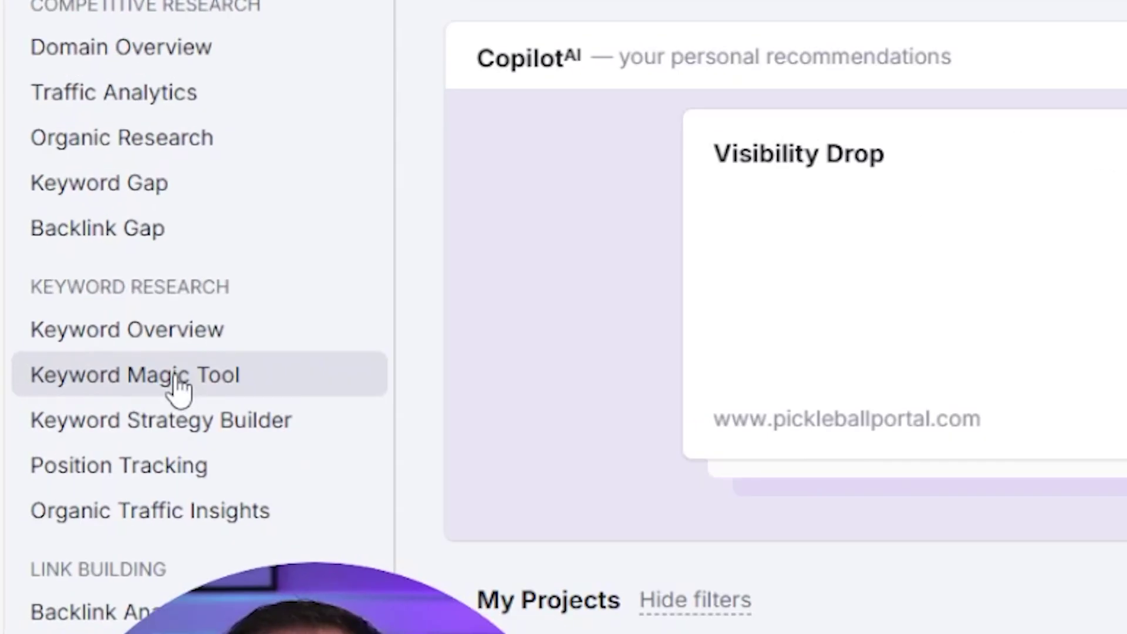
# Open the Keyword Magic Tool and search for the keyword "plumbing wrench"
pyautogui.click(177, 382)
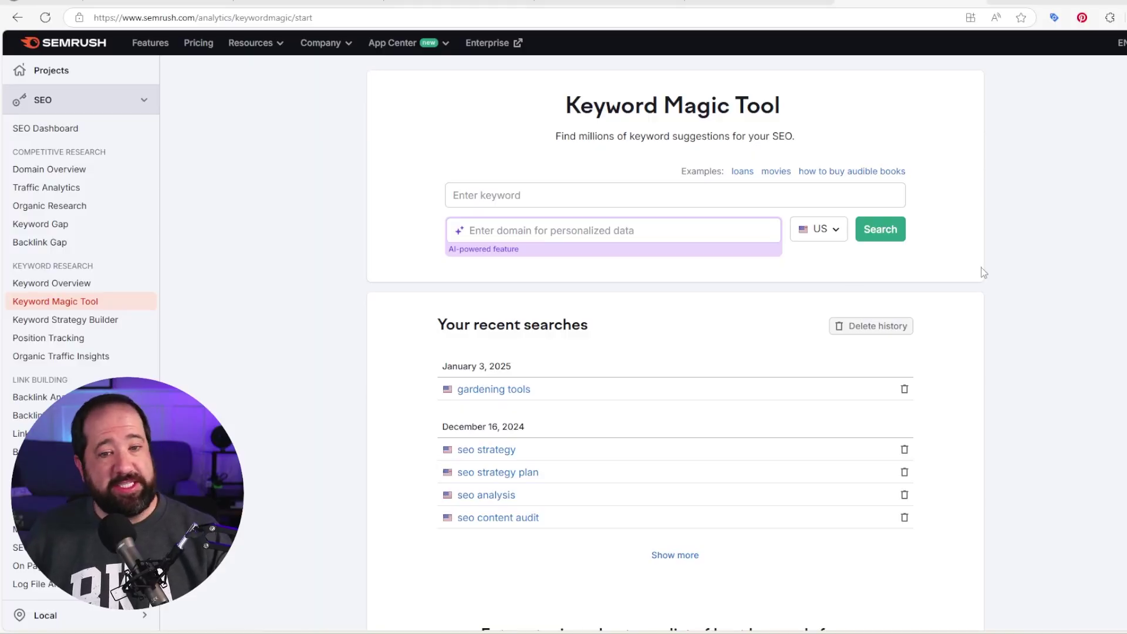
pyautogui.click(626, 189)
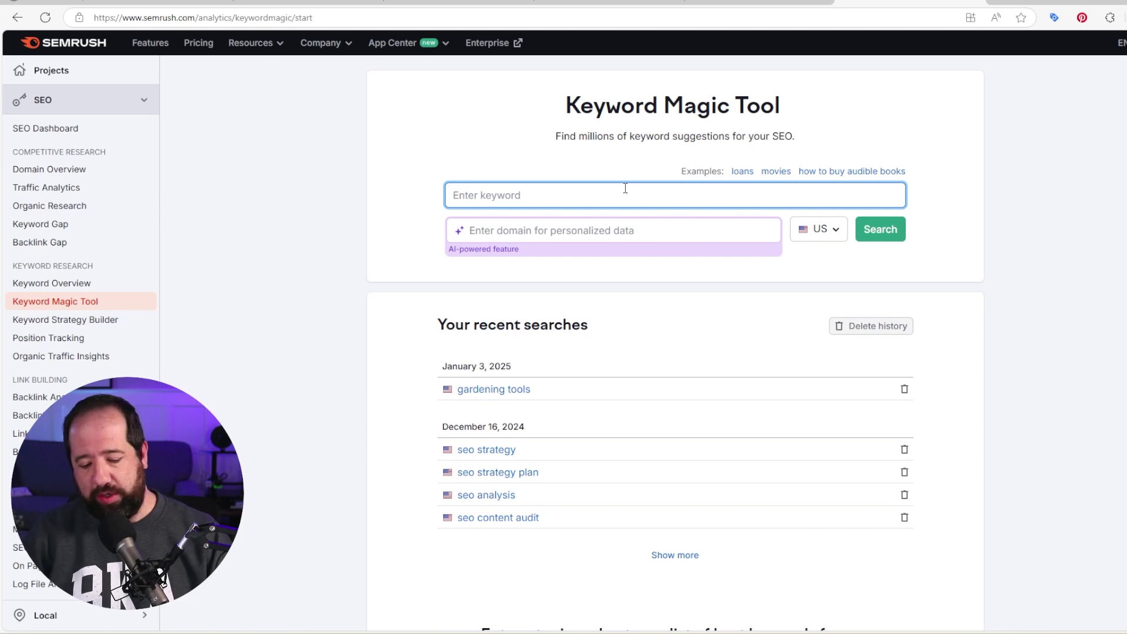
pyautogui.write('plu')
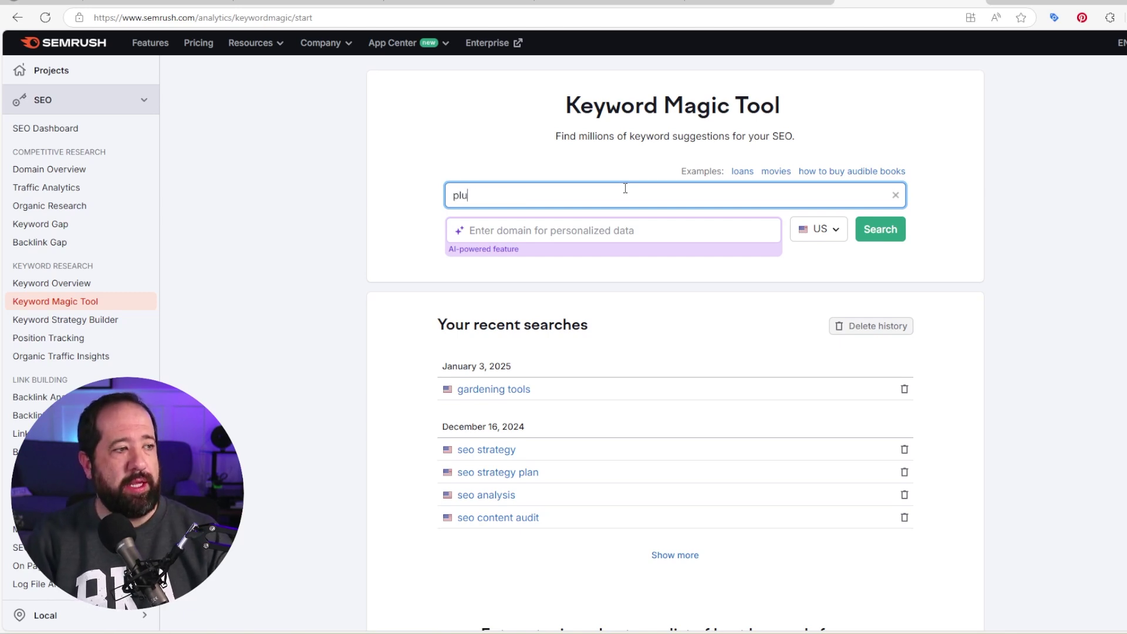
pyautogui.write('mbing wrench')
pyautogui.press('Return')
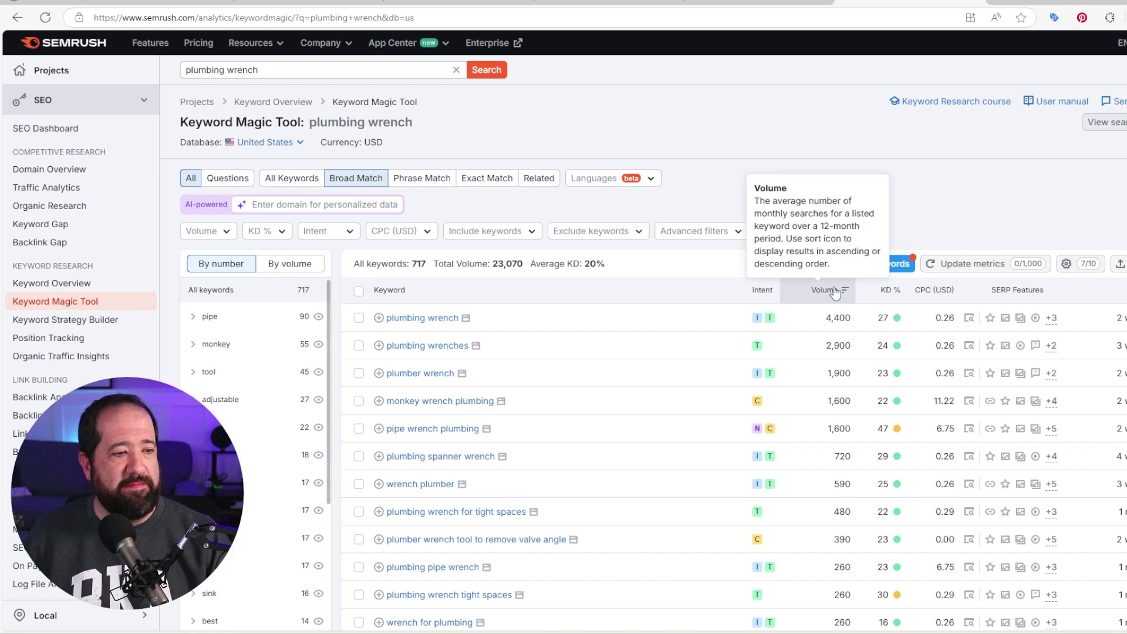
# Examine the search intent, volume and keyword difficulty of the plumbing wrench keyword suggestions
pyautogui.moveTo(885, 291)
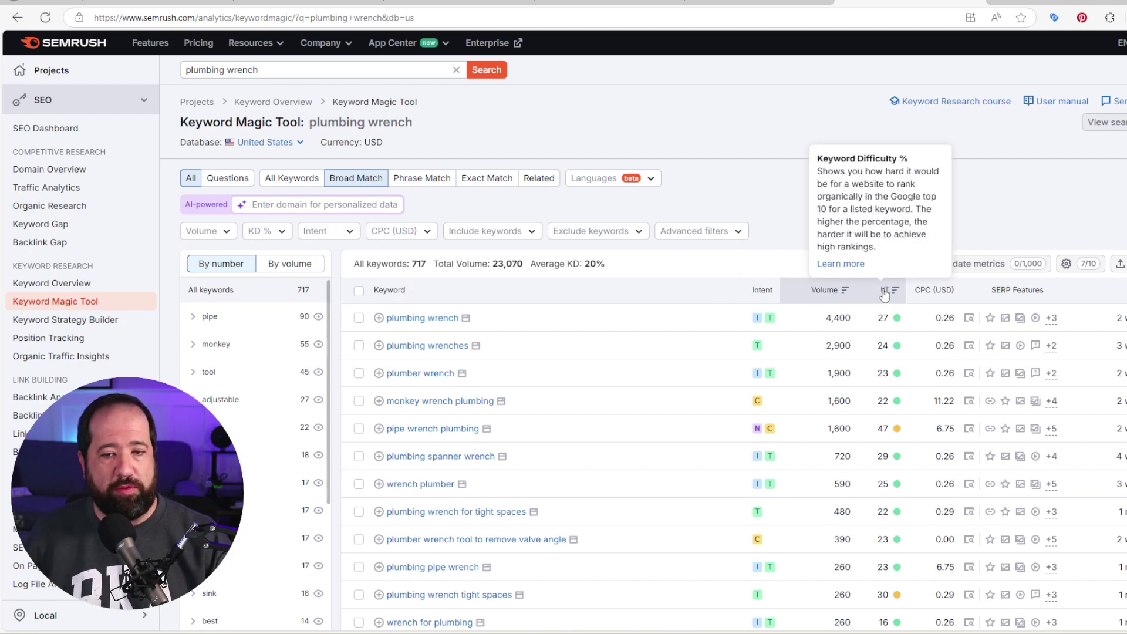
pyautogui.moveTo(763, 290)
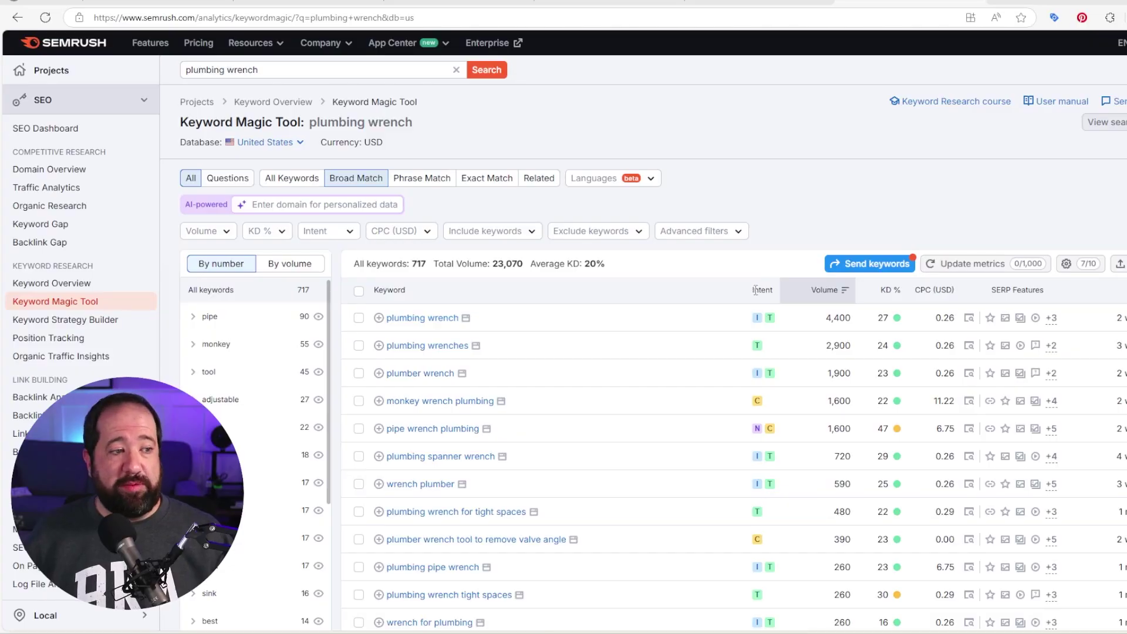
pyautogui.moveTo(758, 320)
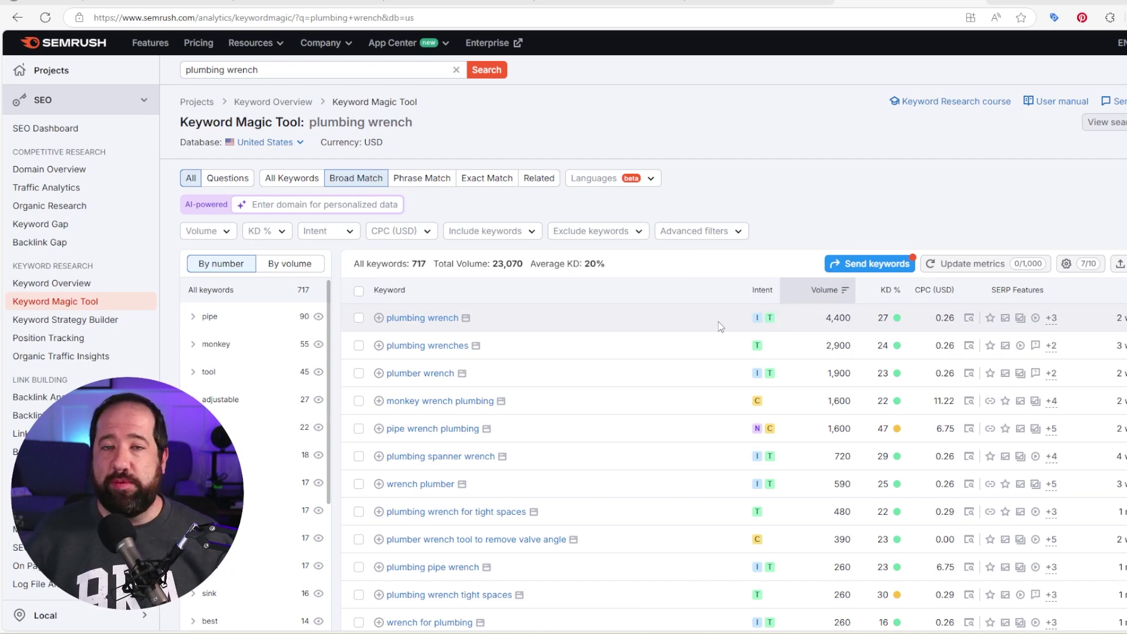
pyautogui.moveTo(844, 296)
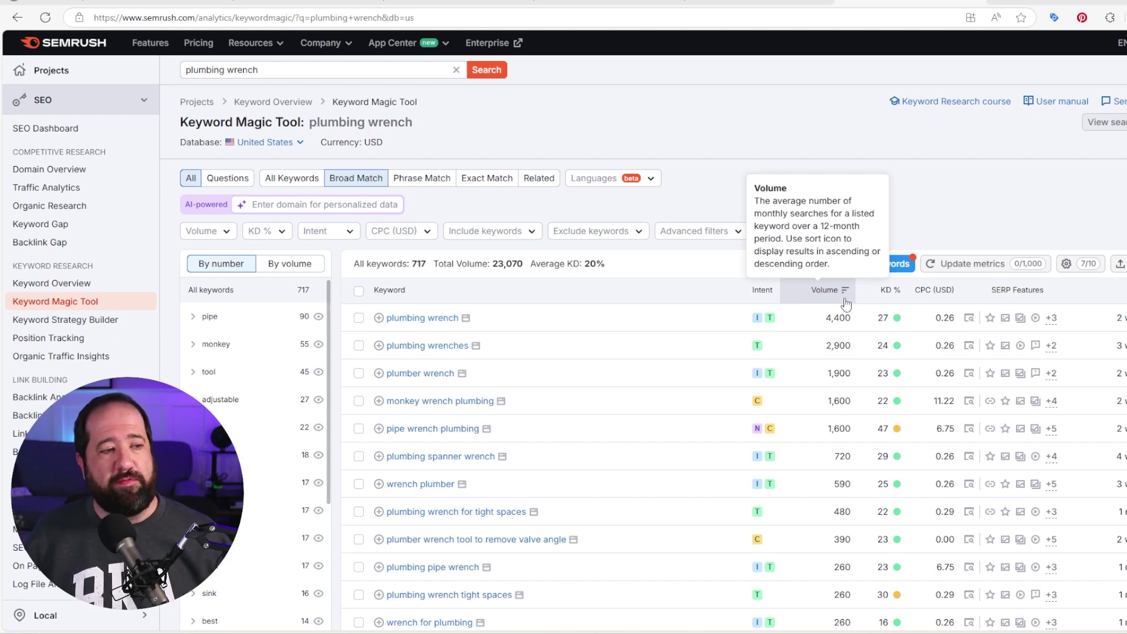
pyautogui.moveTo(888, 296)
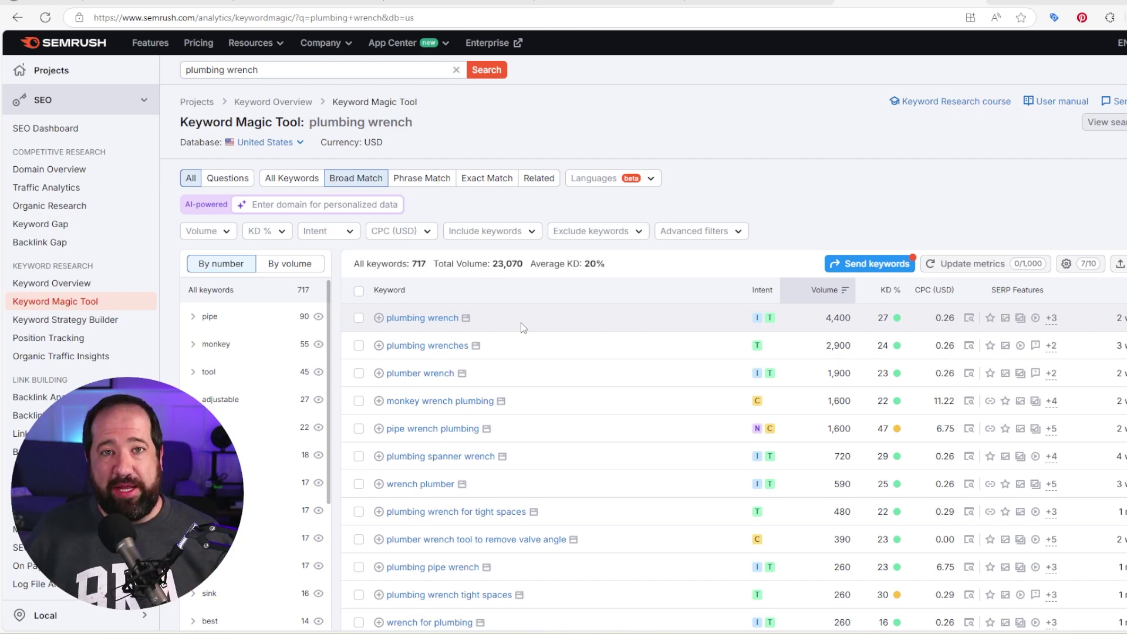
pyautogui.scroll(-4, 520, 323)
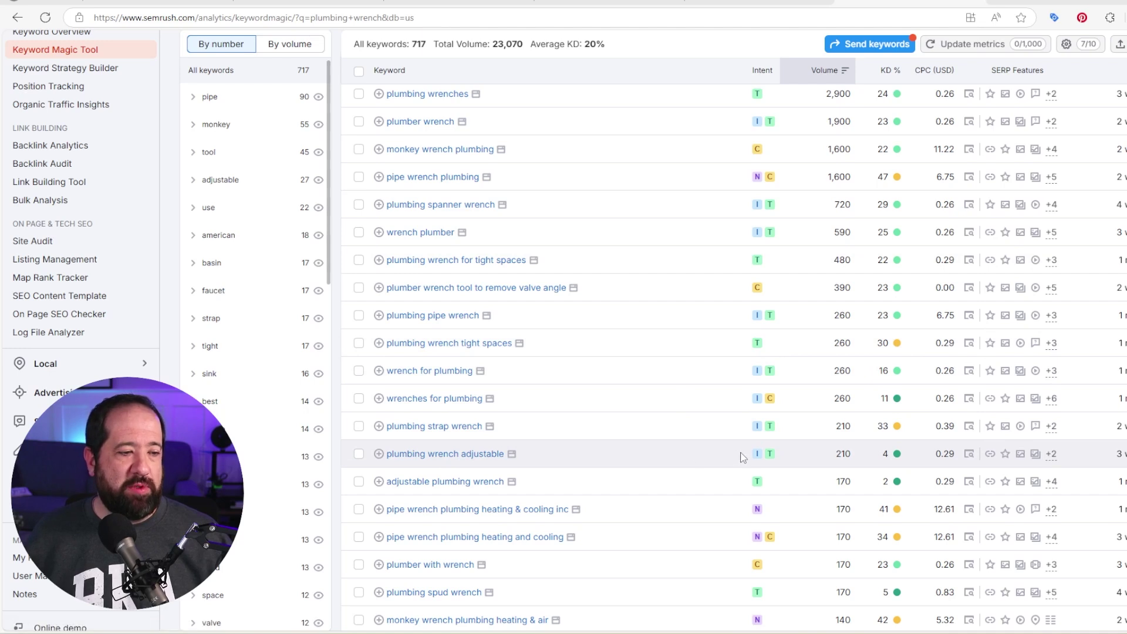
pyautogui.moveTo(756, 459)
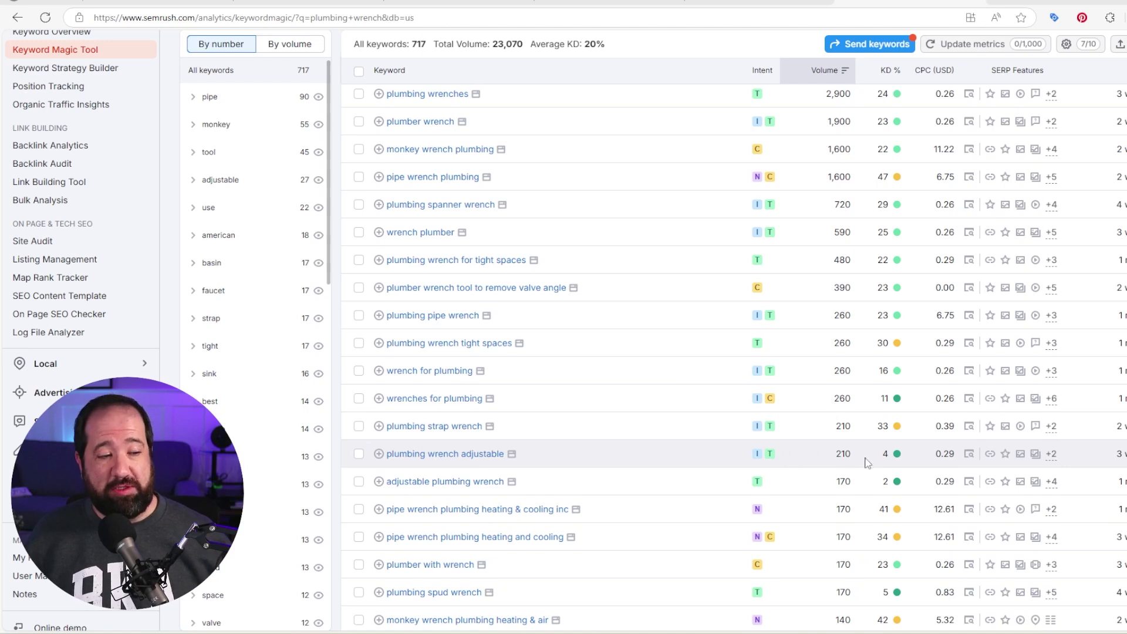
pyautogui.moveTo(888, 458)
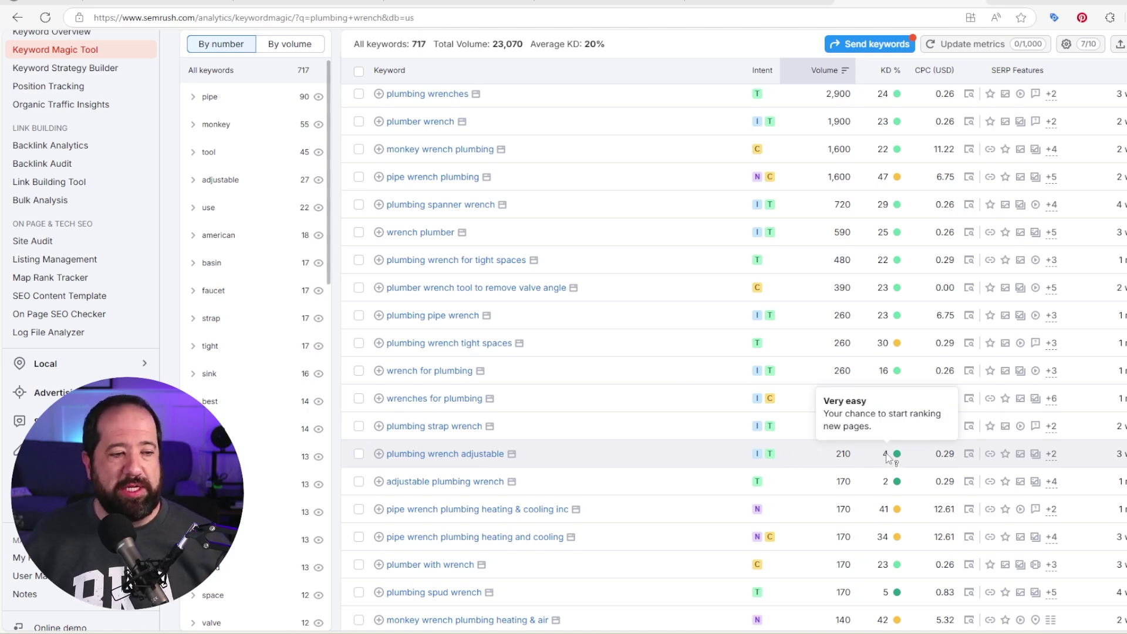
pyautogui.scroll(-2, 550, 471)
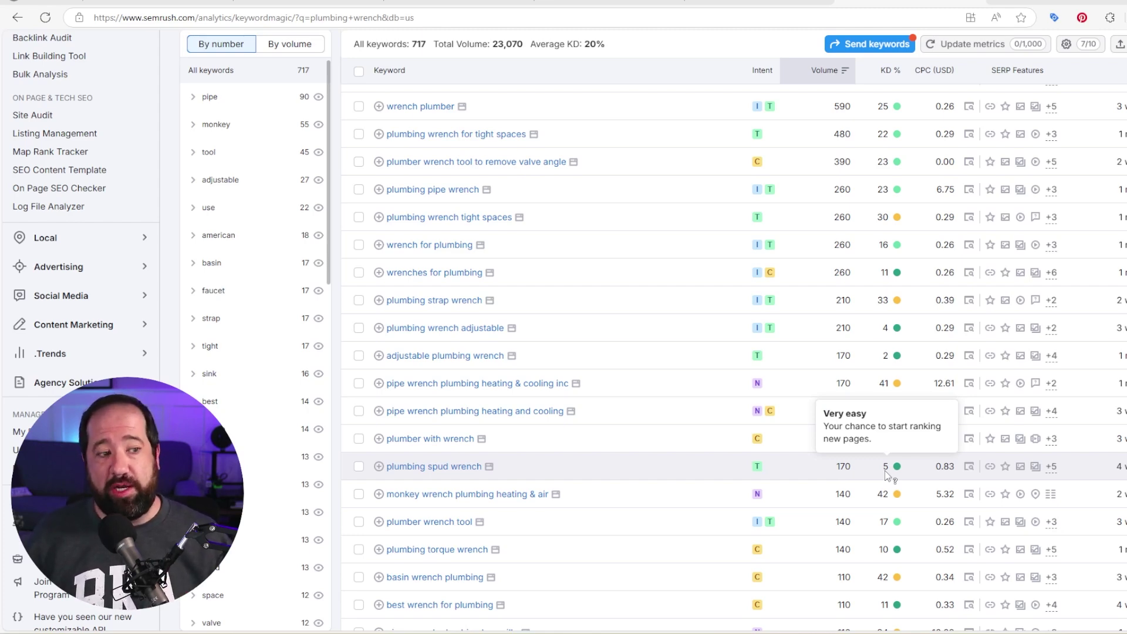
# View only the question keywords for plumbing wrench, and return to showing all keywords
pyautogui.scroll(6, 886, 471)
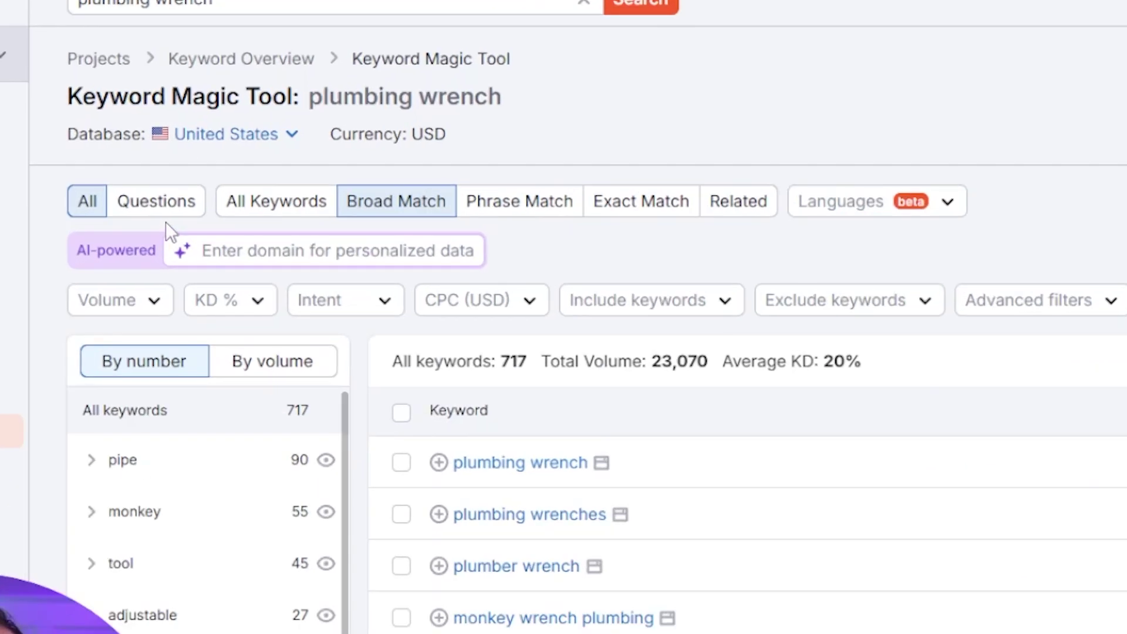
pyautogui.click(169, 222)
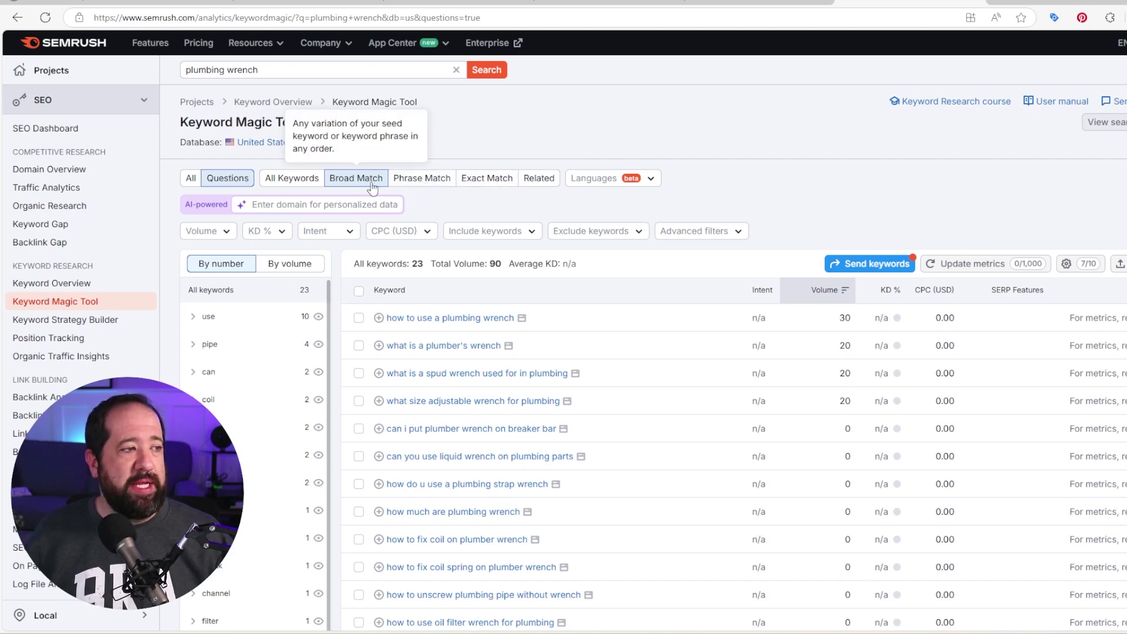
pyautogui.click(198, 181)
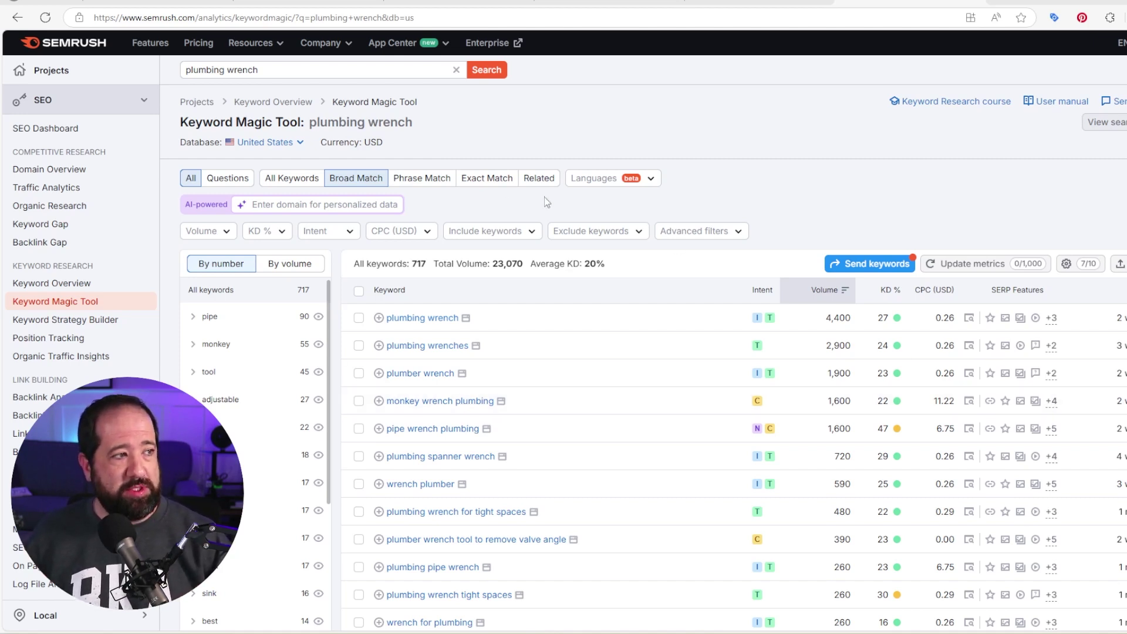
# Replace the search keyword with "how to repair a leaky faucet" and run the search
pyautogui.moveTo(284, 74); pyautogui.dragTo(186, 73)
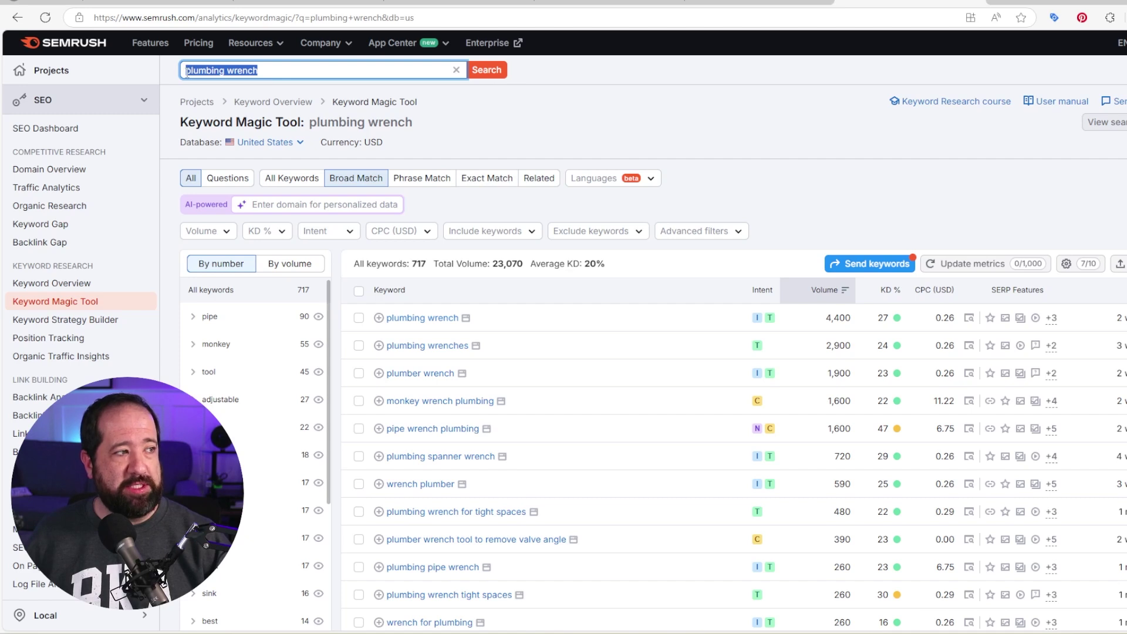
pyautogui.write('how to repair a leak')
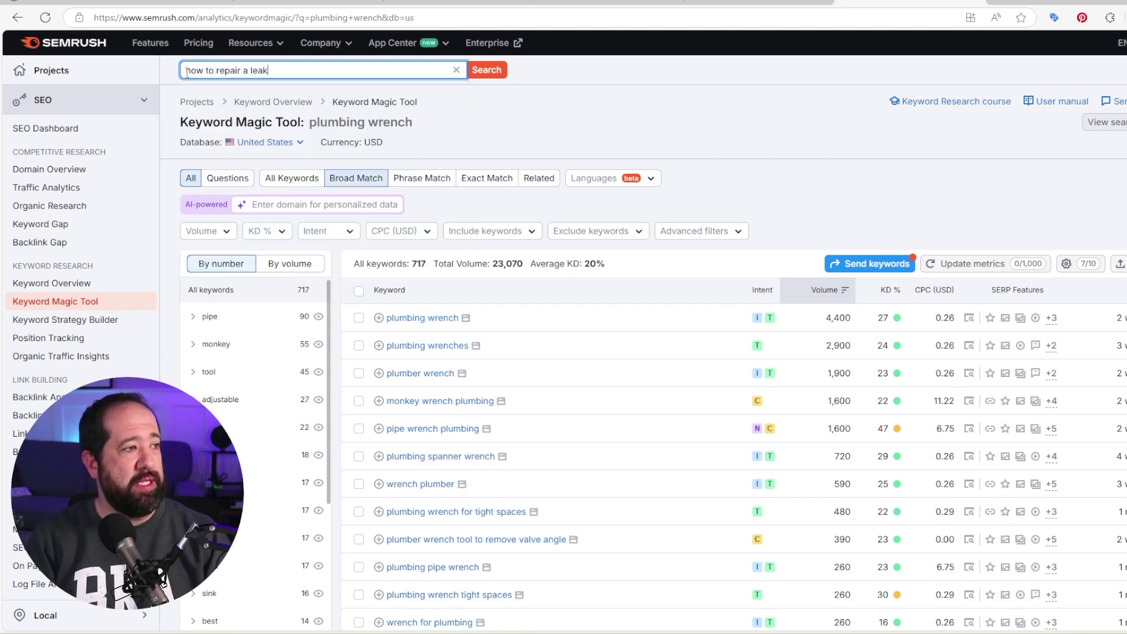
pyautogui.write('y faucet')
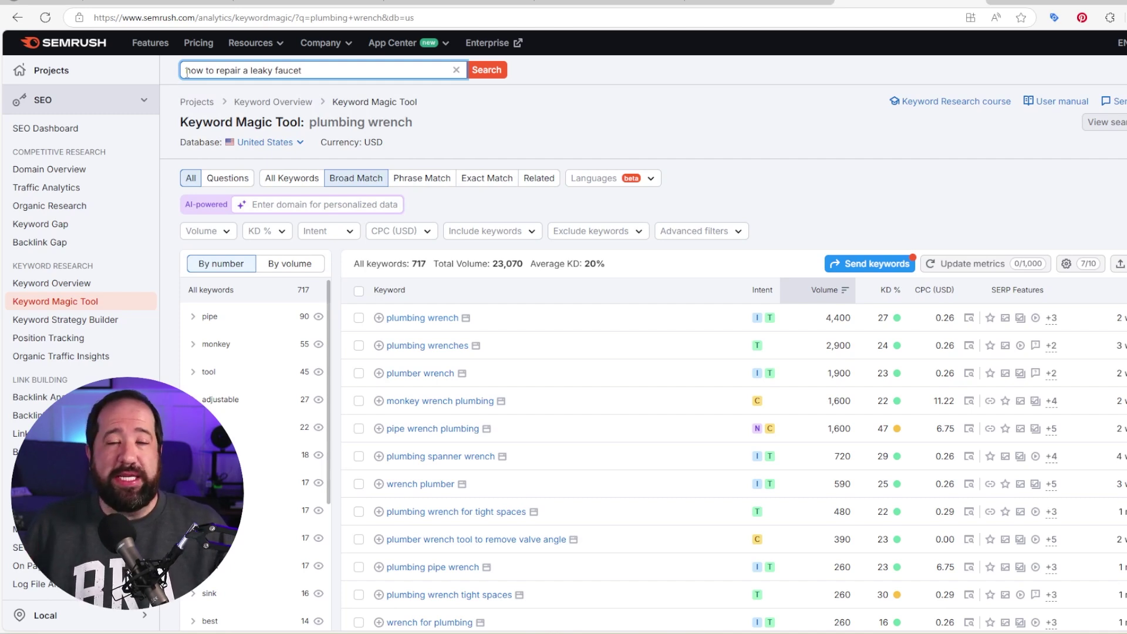
pyautogui.click(500, 73)
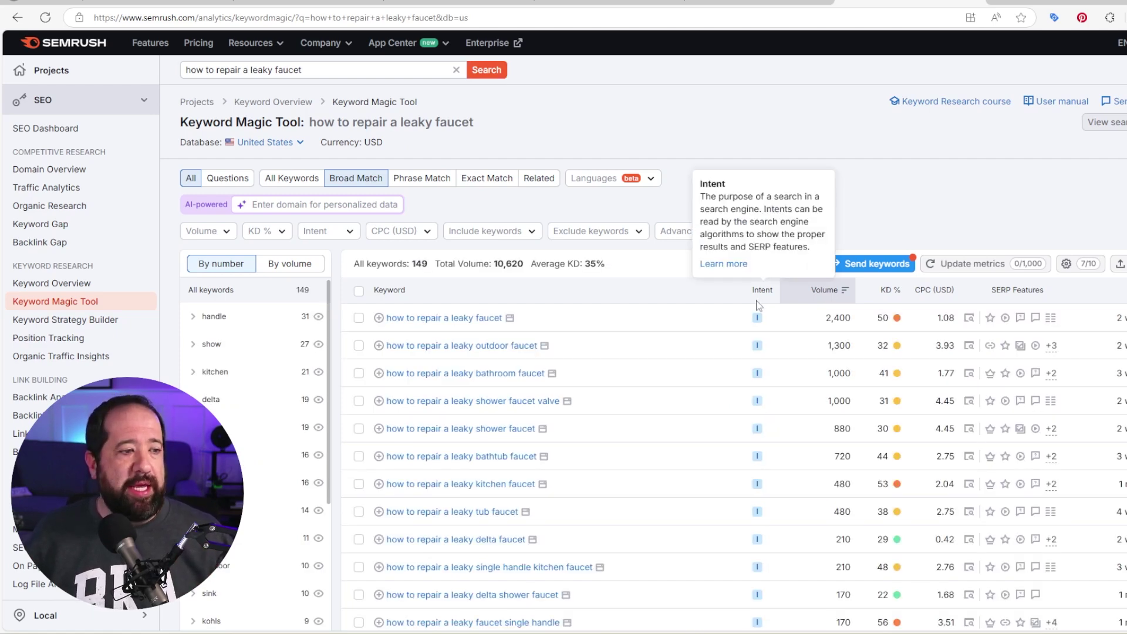
# Review the intent and difficulty of the faucet keywords and open the overview for "how to repair a leaky moen kitchen faucet"
pyautogui.moveTo(758, 349)
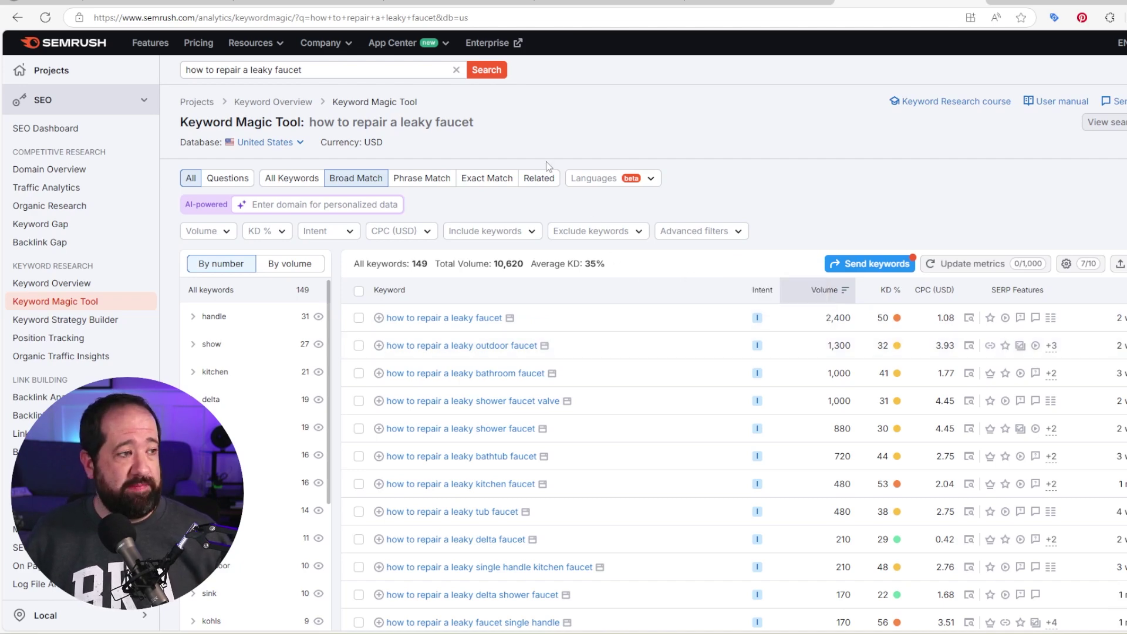
pyautogui.scroll(-1, 736, 330)
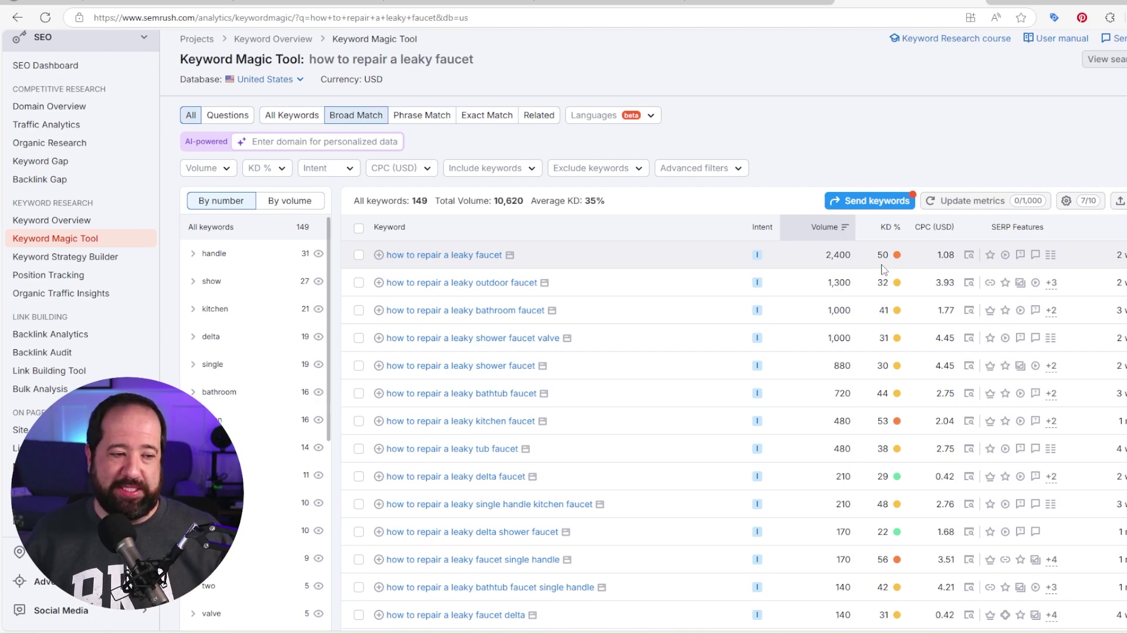
pyautogui.scroll(-5, 884, 269)
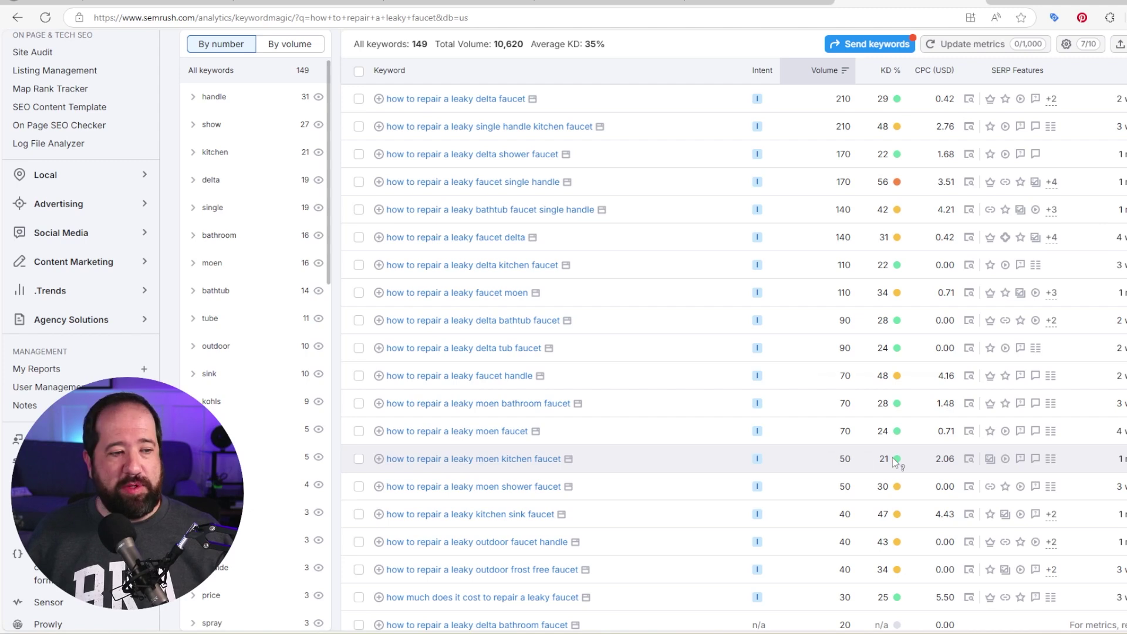
pyautogui.moveTo(892, 462)
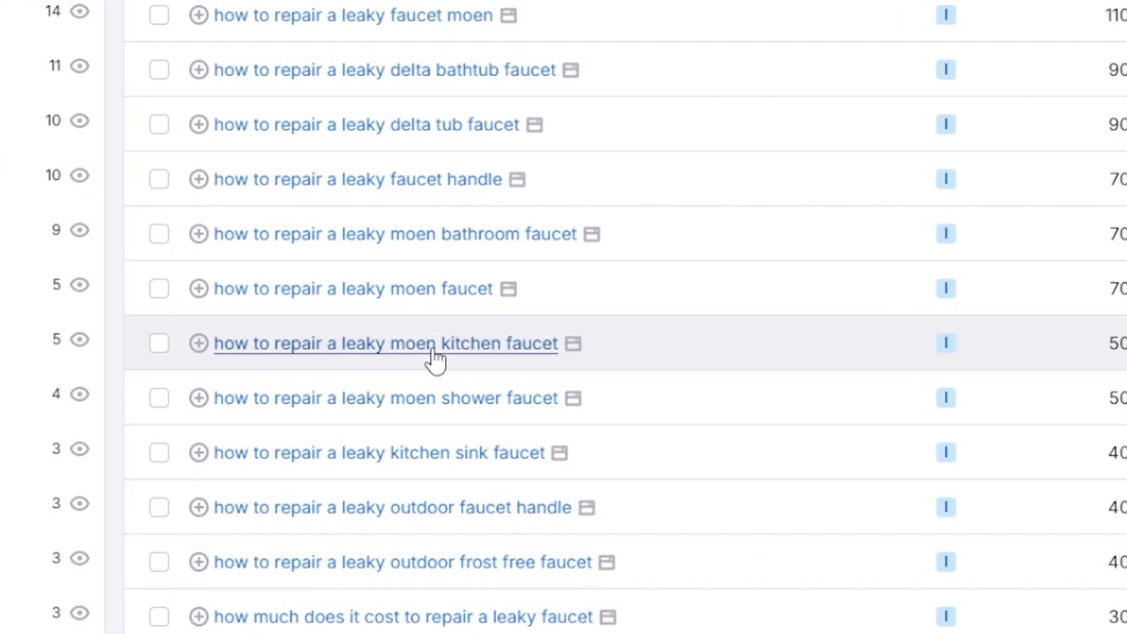
pyautogui.click(435, 355)
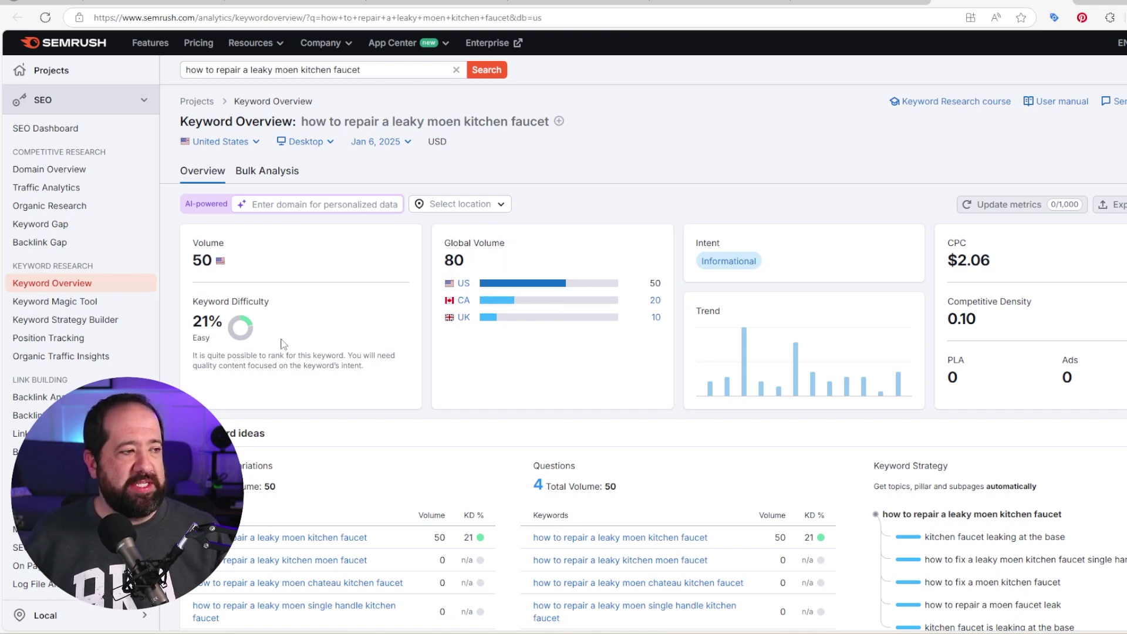
# Review the ranking pages in the keyword's SERP Analysis and open the instructables.com result
pyautogui.scroll(-4, 728, 329)
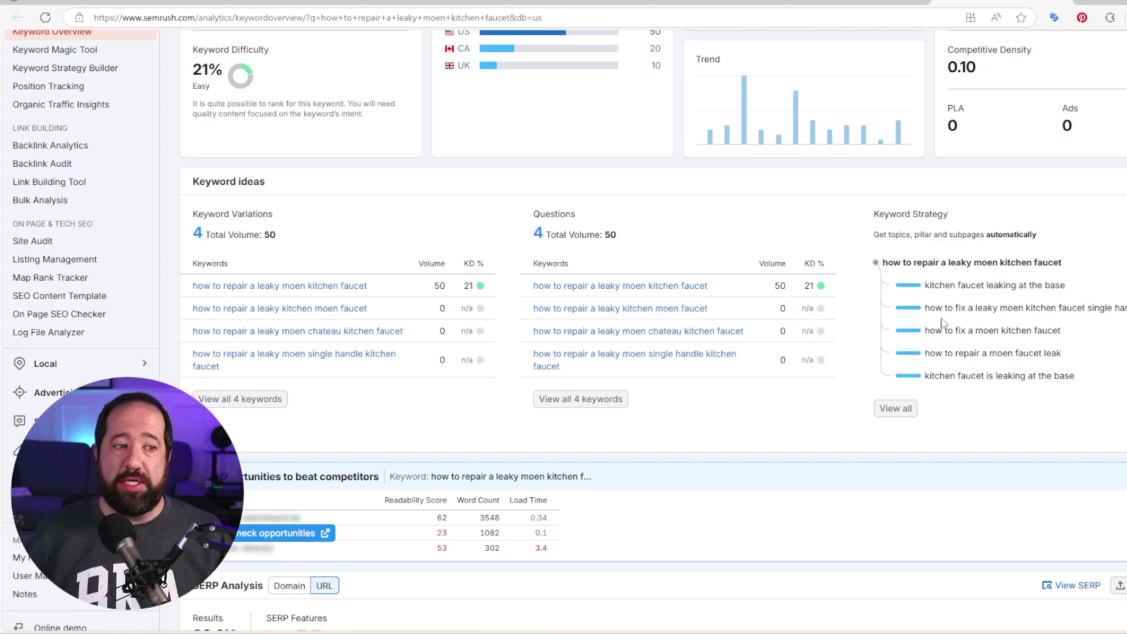
pyautogui.scroll(-6, 939, 346)
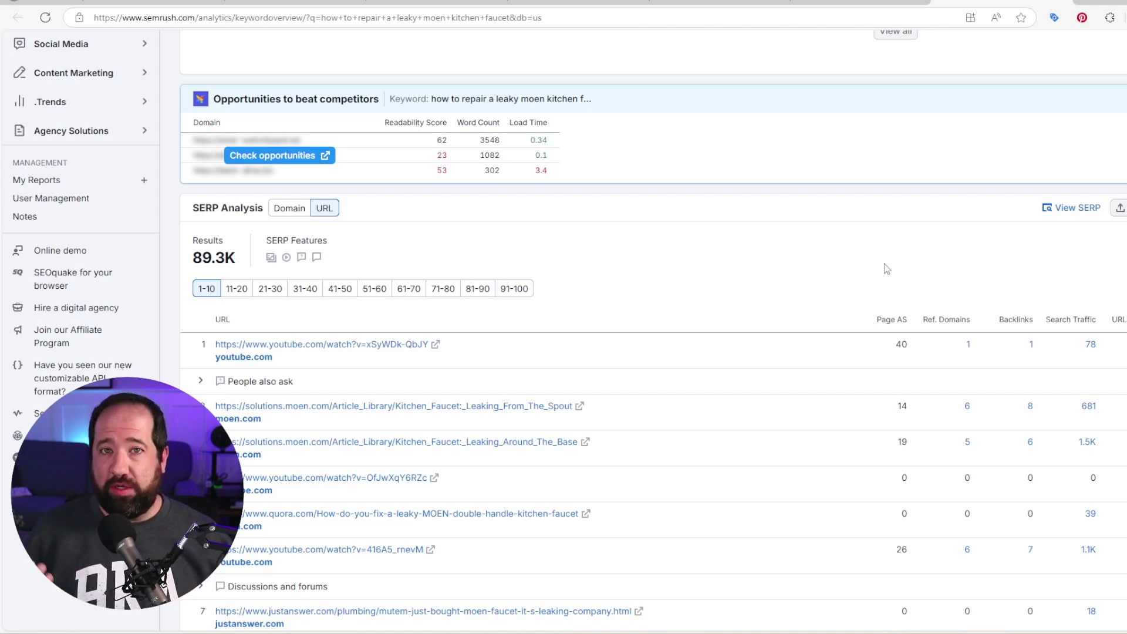
pyautogui.scroll(-1, 786, 259)
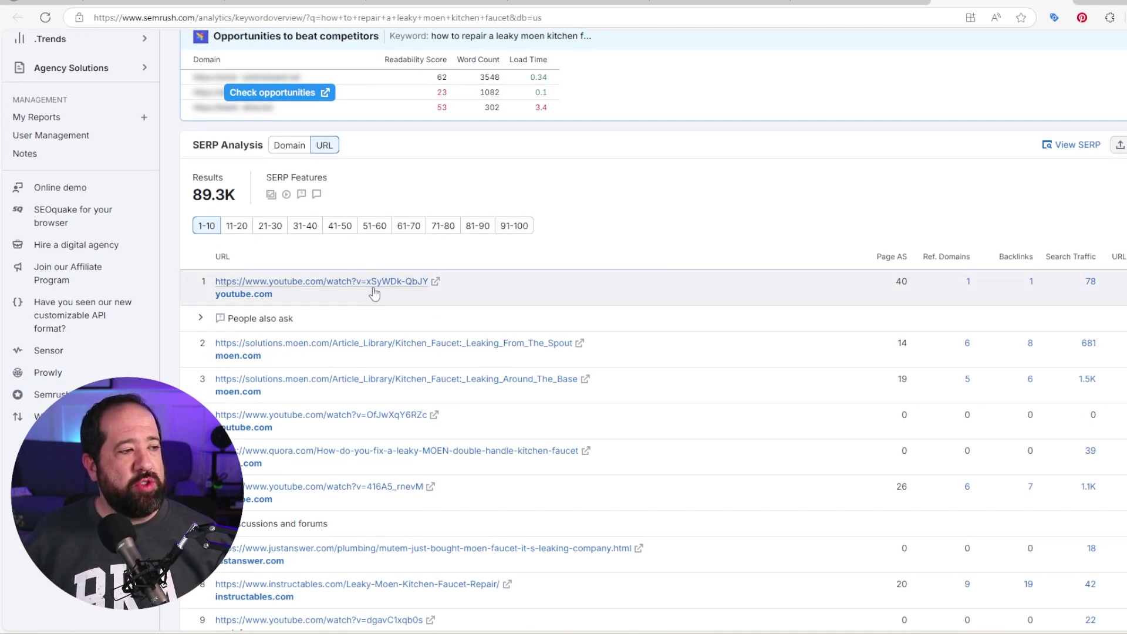
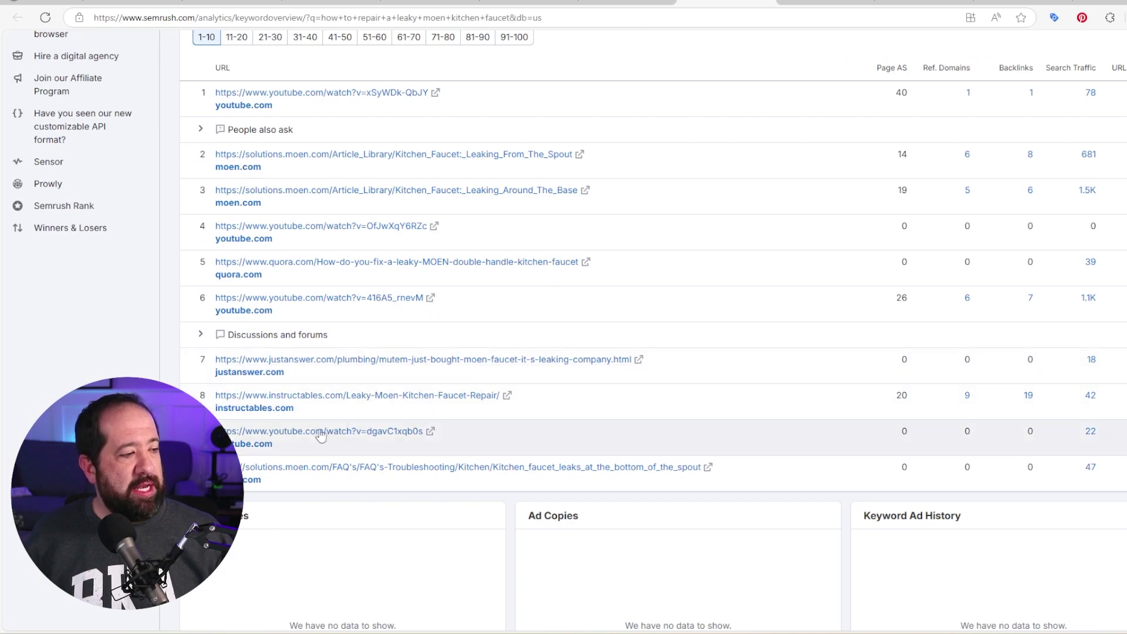
pyautogui.click(507, 396)
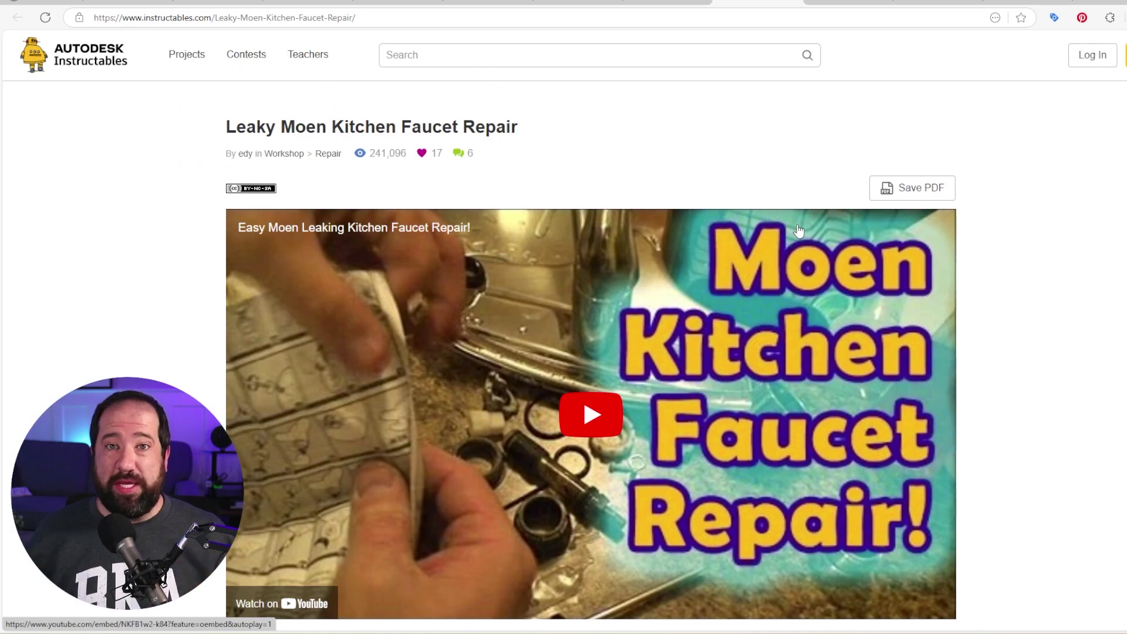
# Look over the Leaky Moen Kitchen Faucet Repair article and copy its page URL
pyautogui.scroll(-6, 680, 217)
pyautogui.scroll(-10, 681, 217)
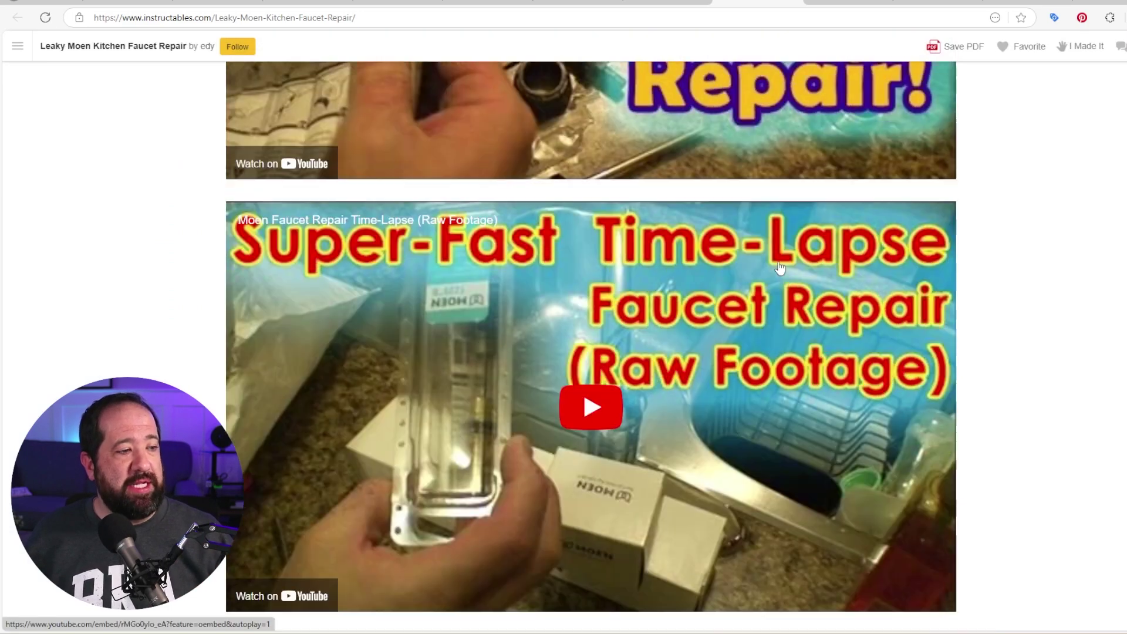
pyautogui.scroll(12, 851, 252)
pyautogui.scroll(3, 855, 263)
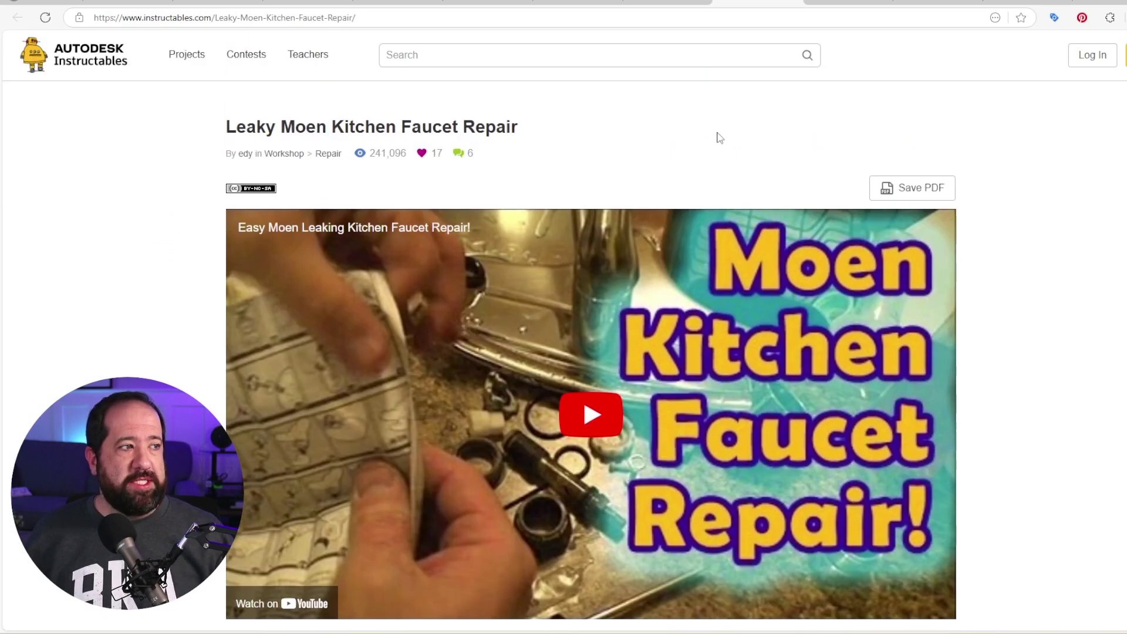
pyautogui.click(388, 17)
pyautogui.hotkey('ctrl', 'c')
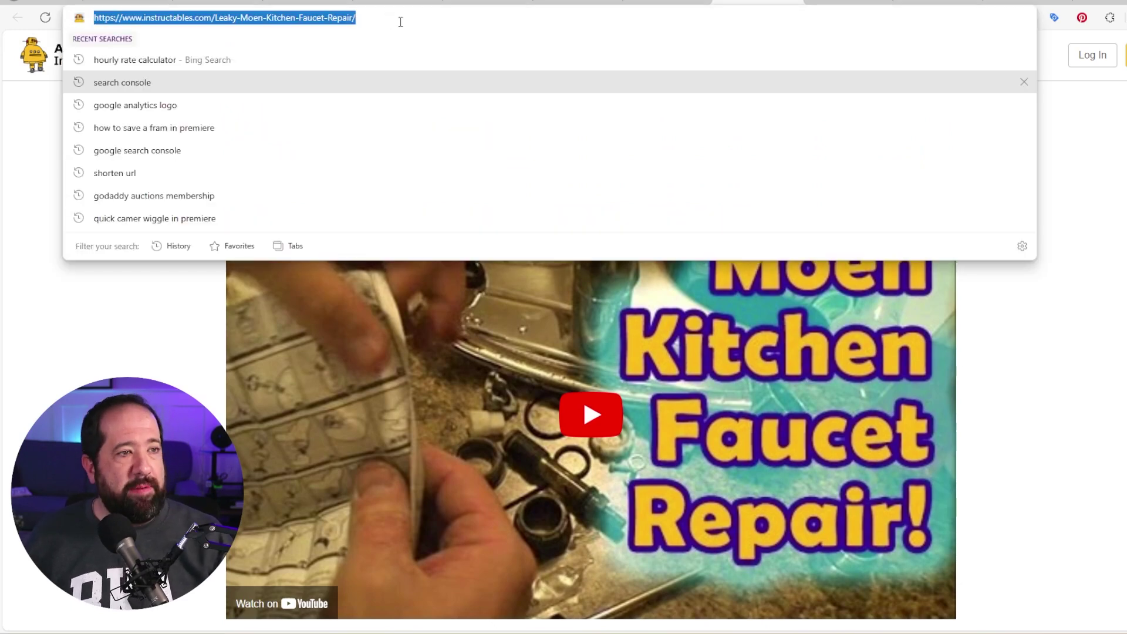
# Switch to ChatGPT and send the prompt "learn the content at this url:" followed by the copied Instructables faucet article URL
pyautogui.hotkey('alt', 'Tab')
pyautogui.moveTo(1064, 146); pyautogui.dragTo(652, 5)
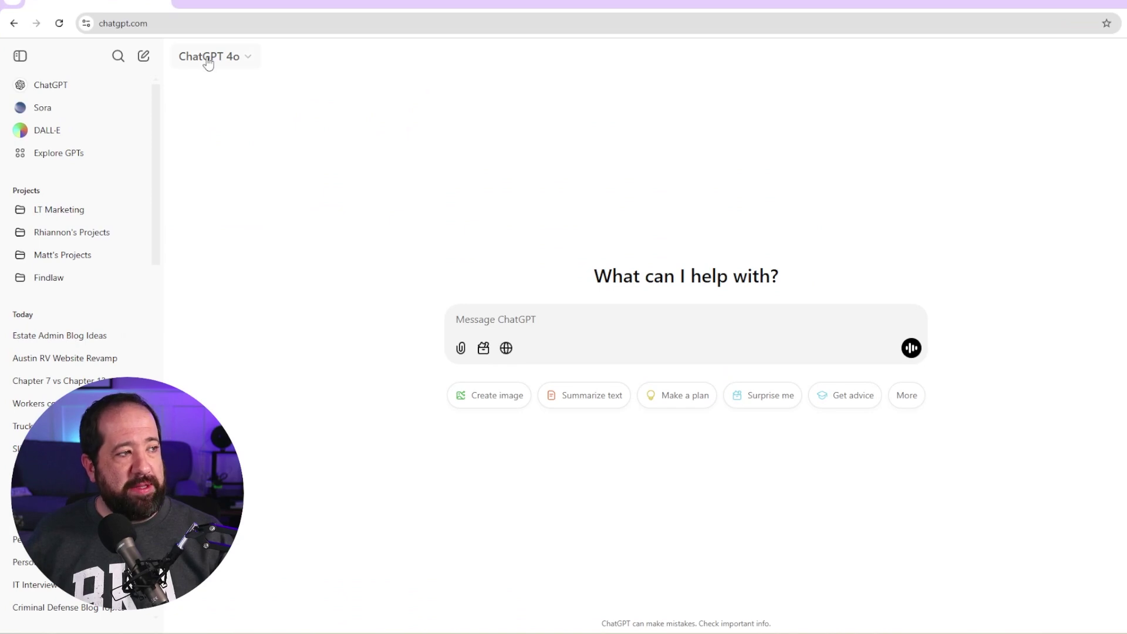
pyautogui.click(485, 327)
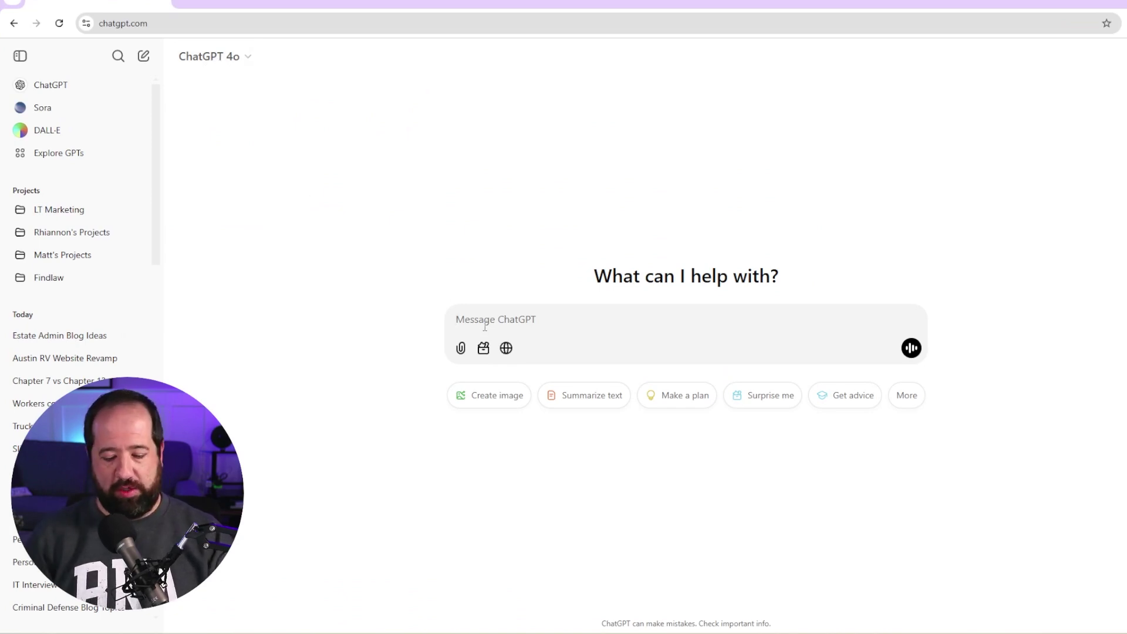
pyautogui.write('learn the content at this')
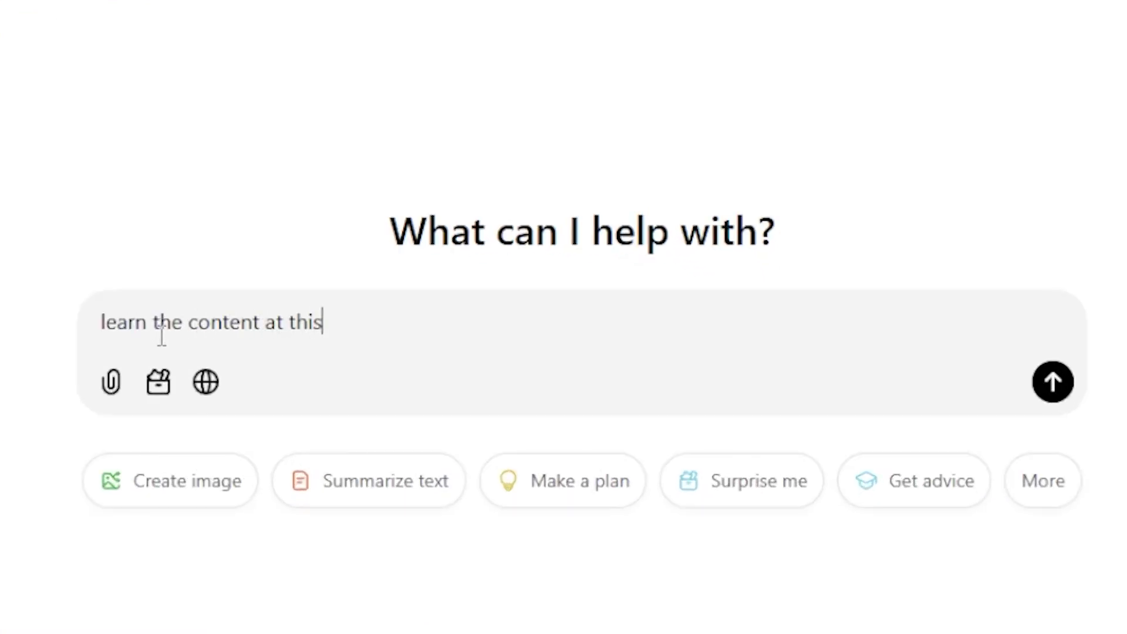
pyautogui.write(' url:')
pyautogui.hotkey('ctrl', 'v')
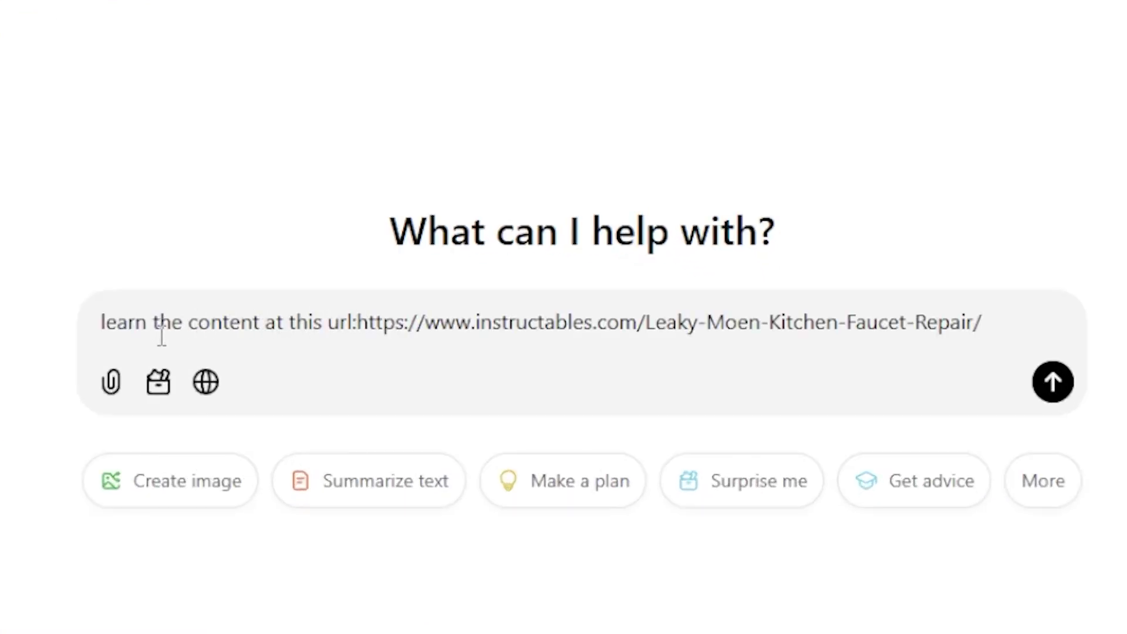
pyautogui.press('Return')
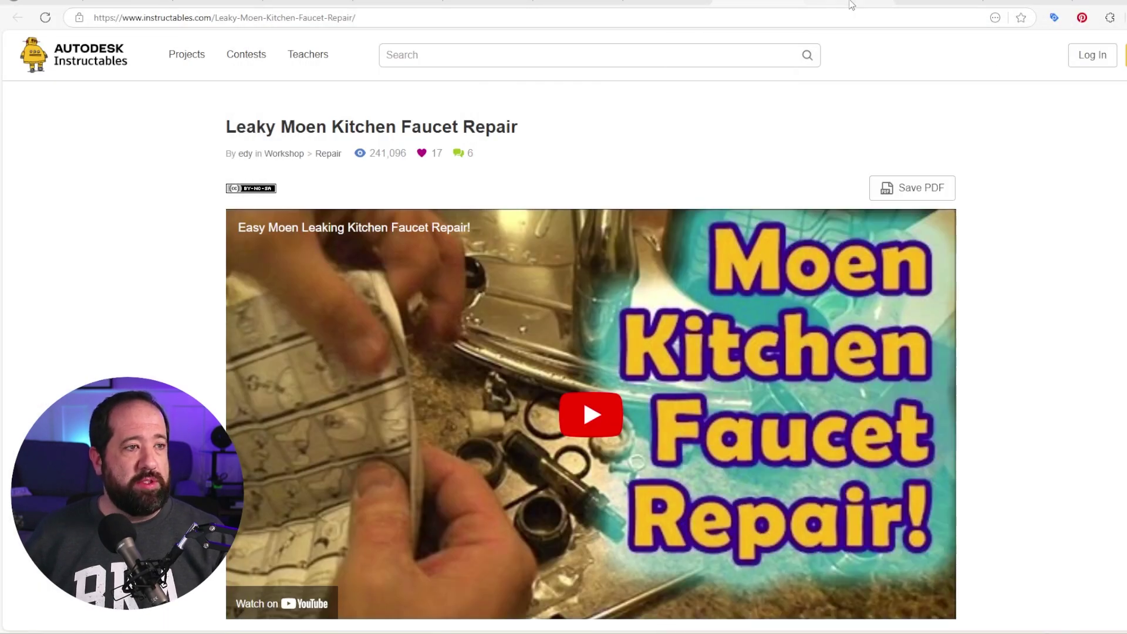
# Copy the URL of the JustAnswer Moen faucet page and send it to ChatGPT with the prompt "also learn this information:"
pyautogui.click(852, 5)
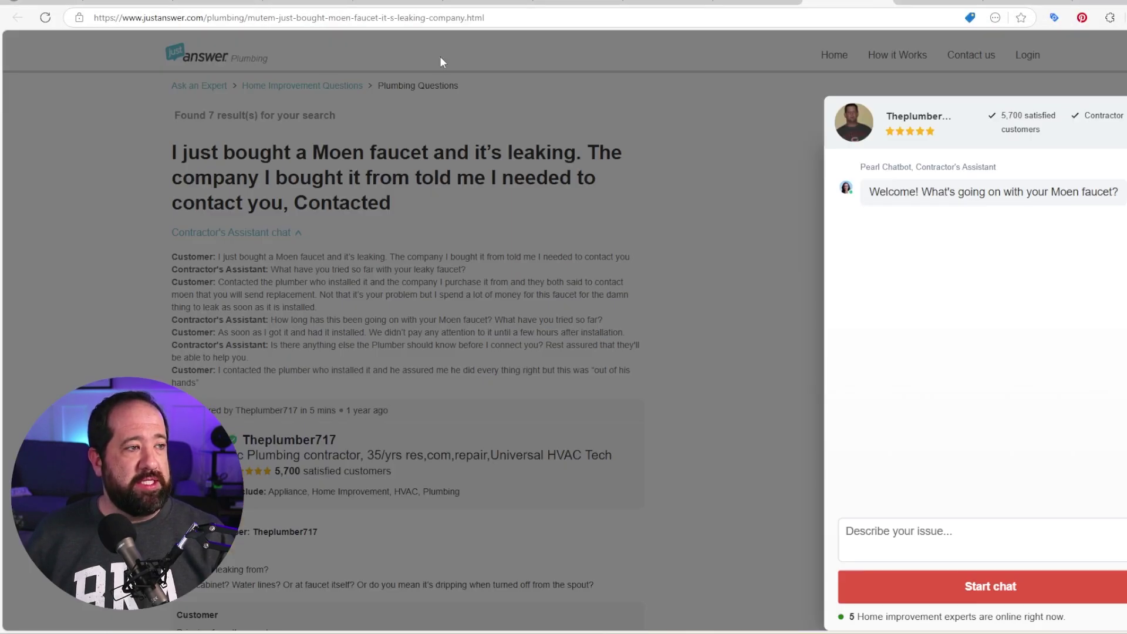
pyautogui.moveTo(519, 24); pyautogui.dragTo(429, 18)
pyautogui.hotkey('ctrl', 'a')
pyautogui.hotkey('ctrl', 'c')
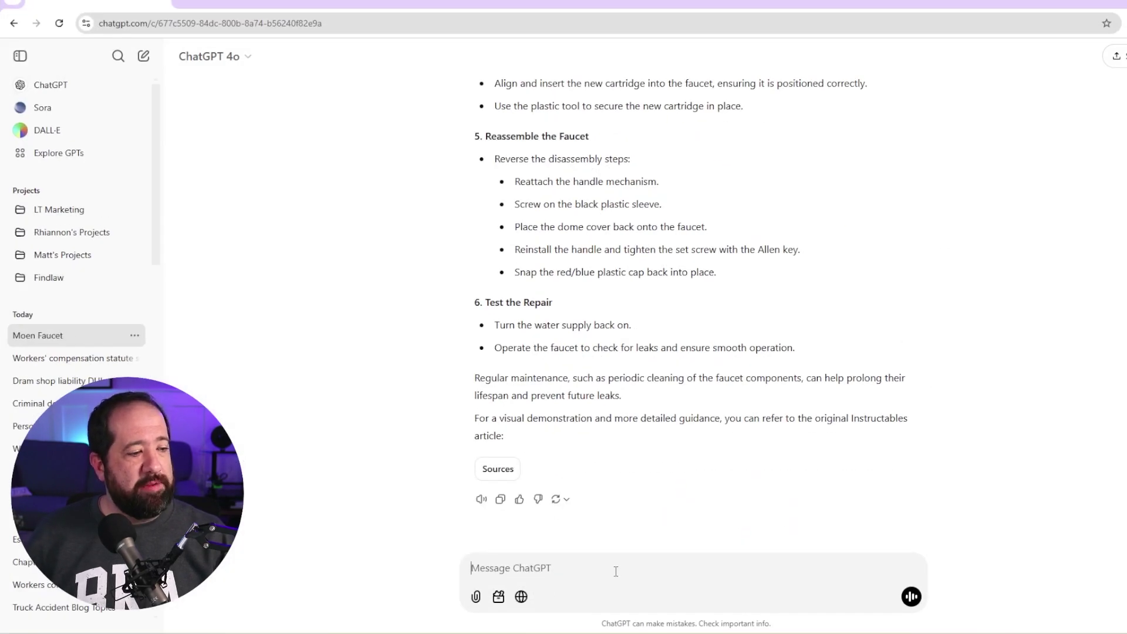
pyautogui.write('also learn this information')
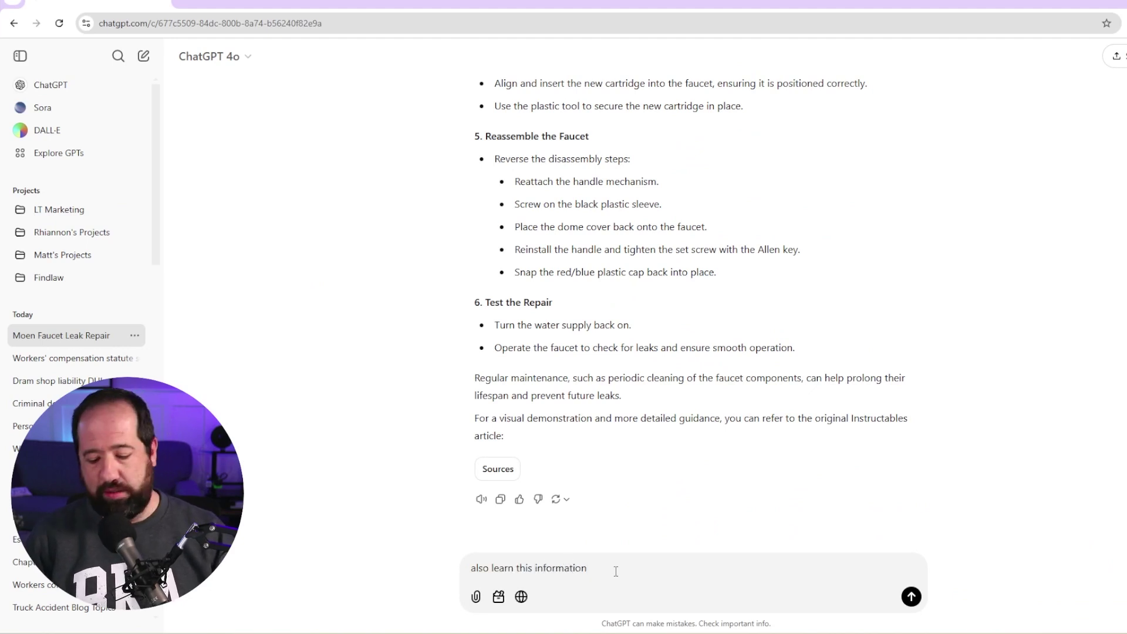
pyautogui.write(':')
pyautogui.hotkey('ctrl', 'v')
pyautogui.press('Return')
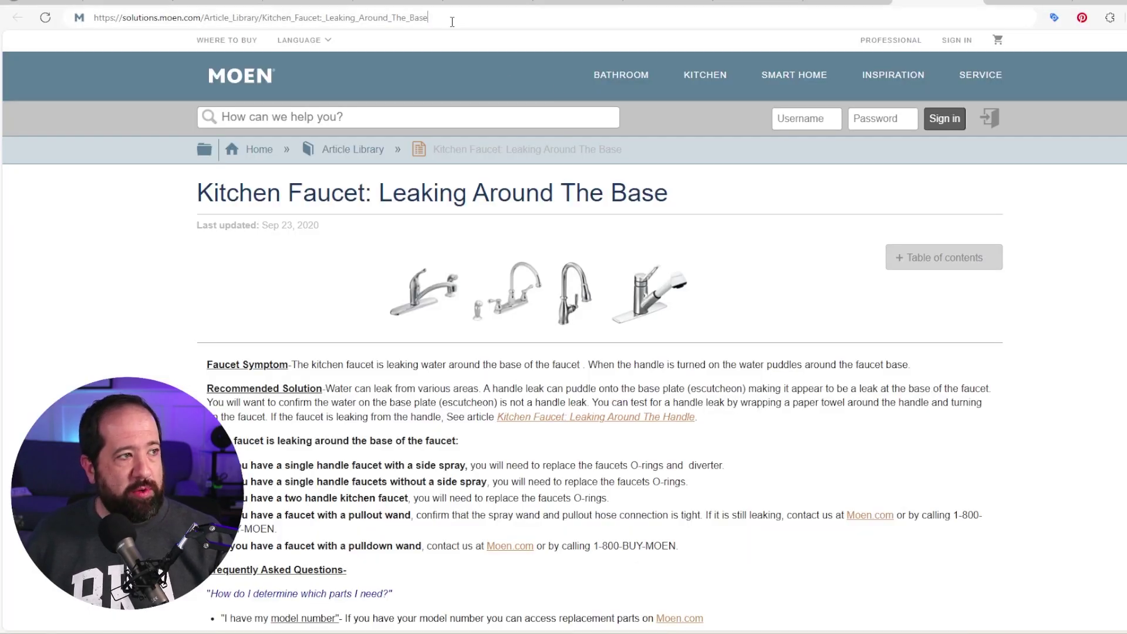
# Copy the URL of Moen's "Kitchen Faucet: Leaking Around The Base" article and send it to ChatGPT after "also learn this information:"
pyautogui.click(452, 21)
pyautogui.hotkey('ctrl', 'c')
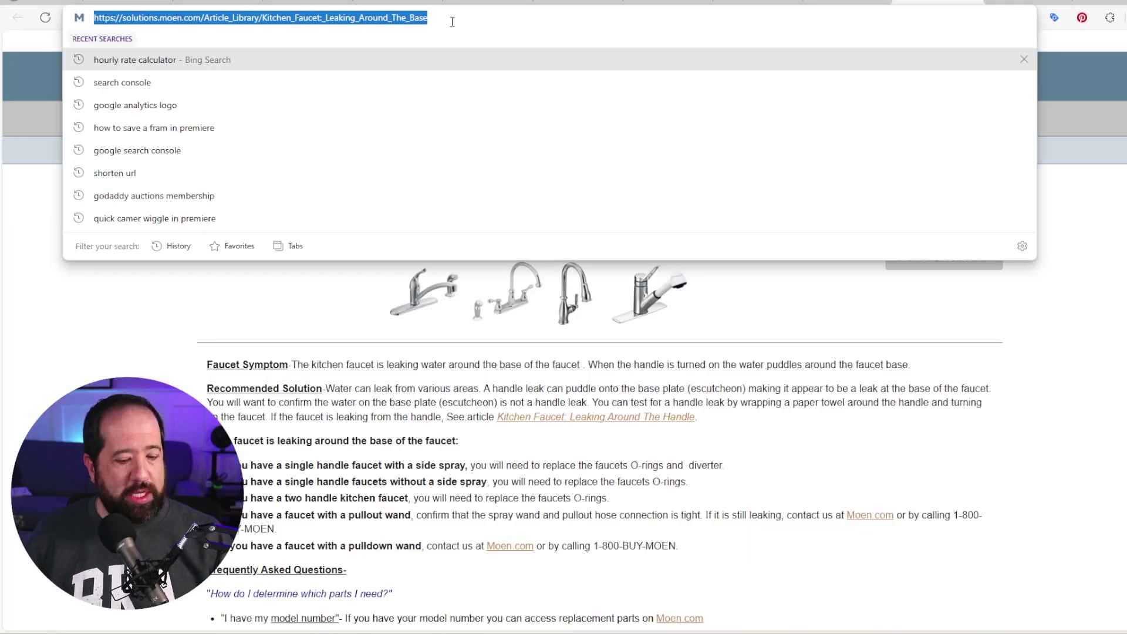
pyautogui.hotkey('alt', 'Tab')
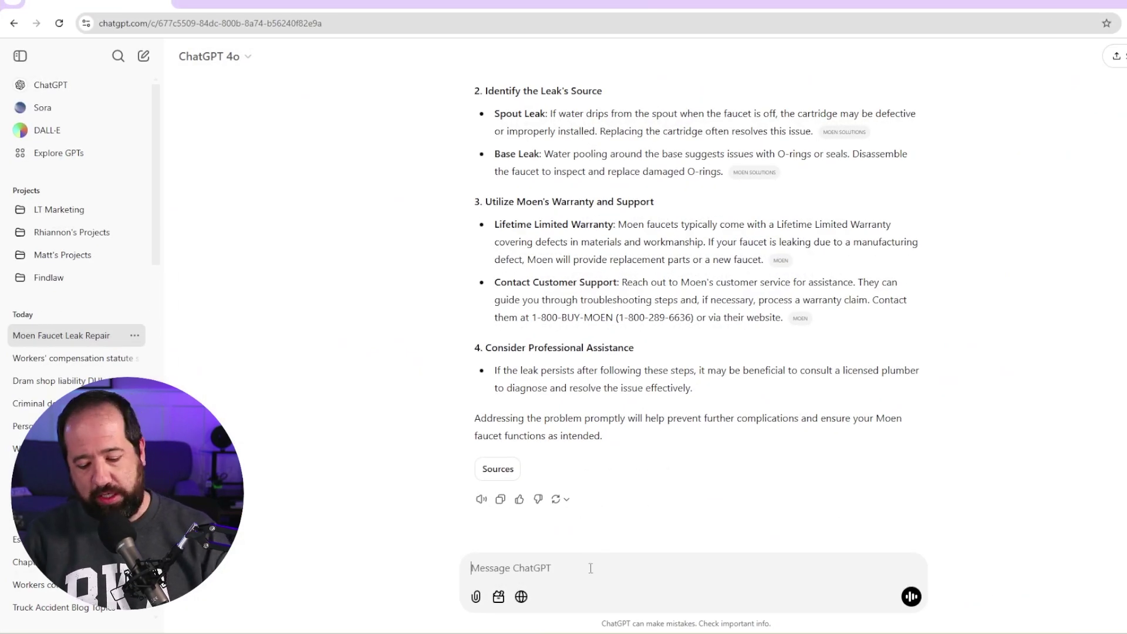
pyautogui.write('also learn this')
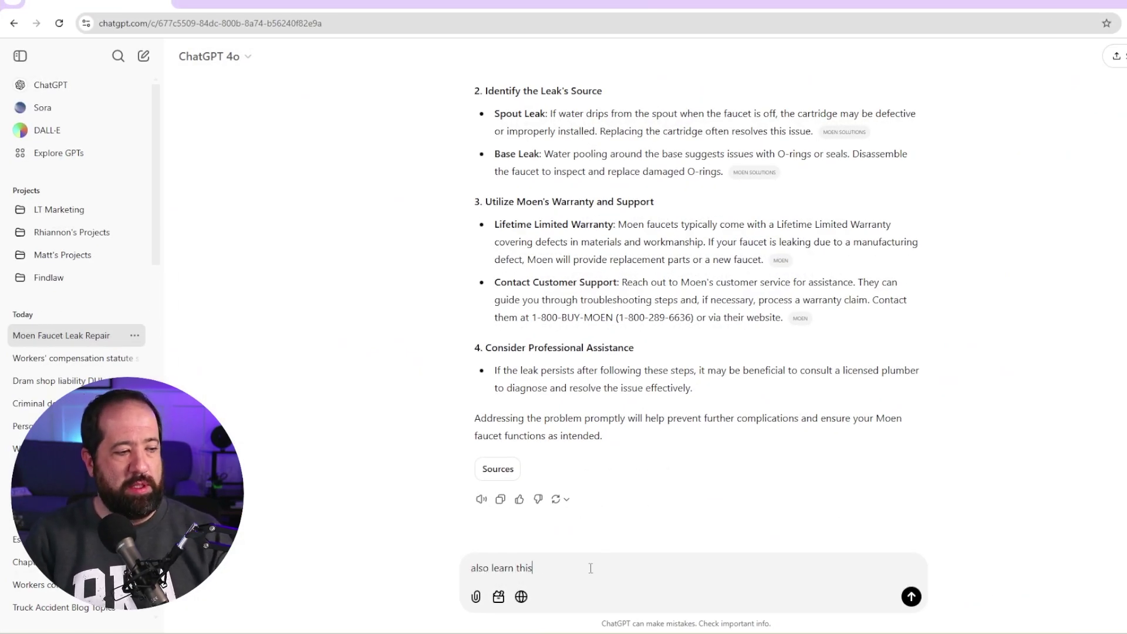
pyautogui.write(' information')
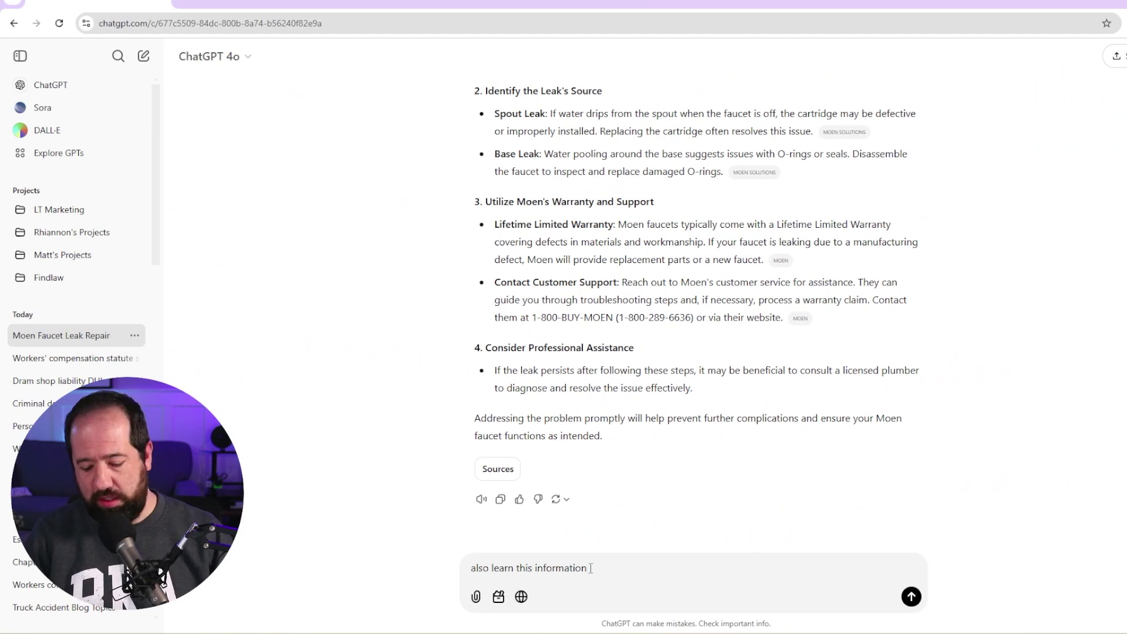
pyautogui.write(':')
pyautogui.hotkey('shift', 'Return')
pyautogui.hotkey('ctrl', 'v')
pyautogui.press('Return')
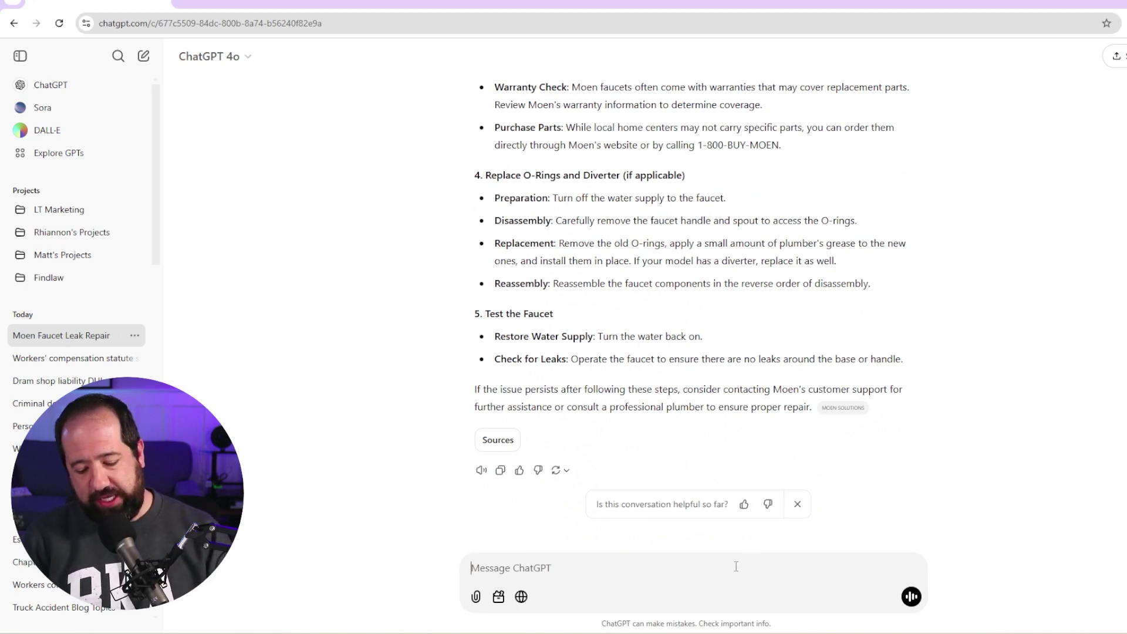
# Send ChatGPT the prompt "now write me a 500 word article using the information that you've learned"
pyautogui.write('now write m')
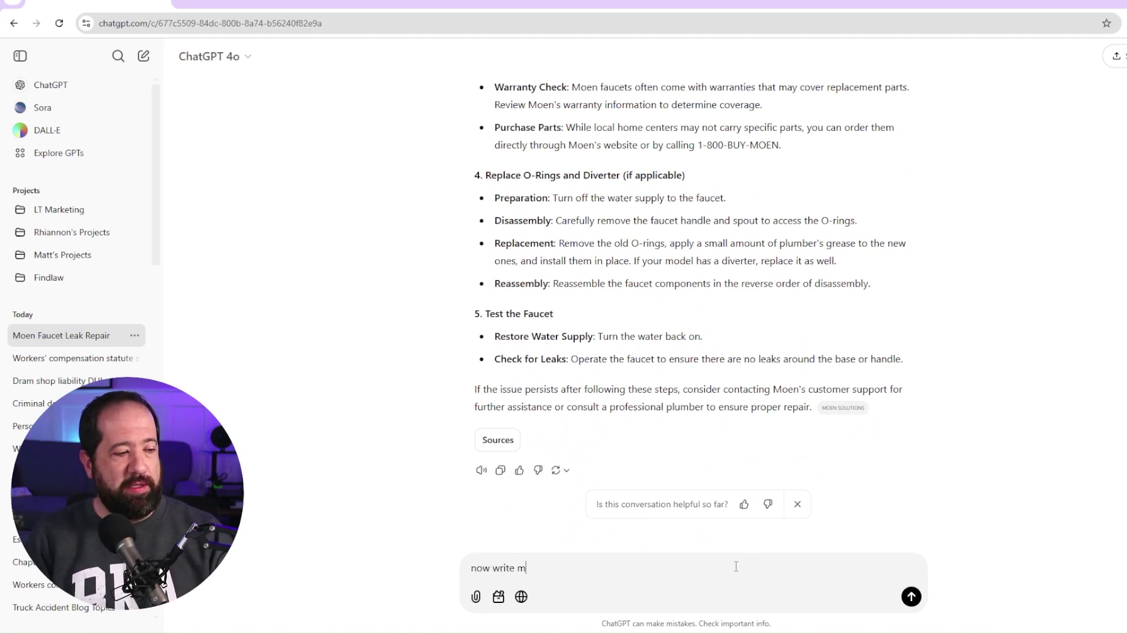
pyautogui.write('e a 500 ')
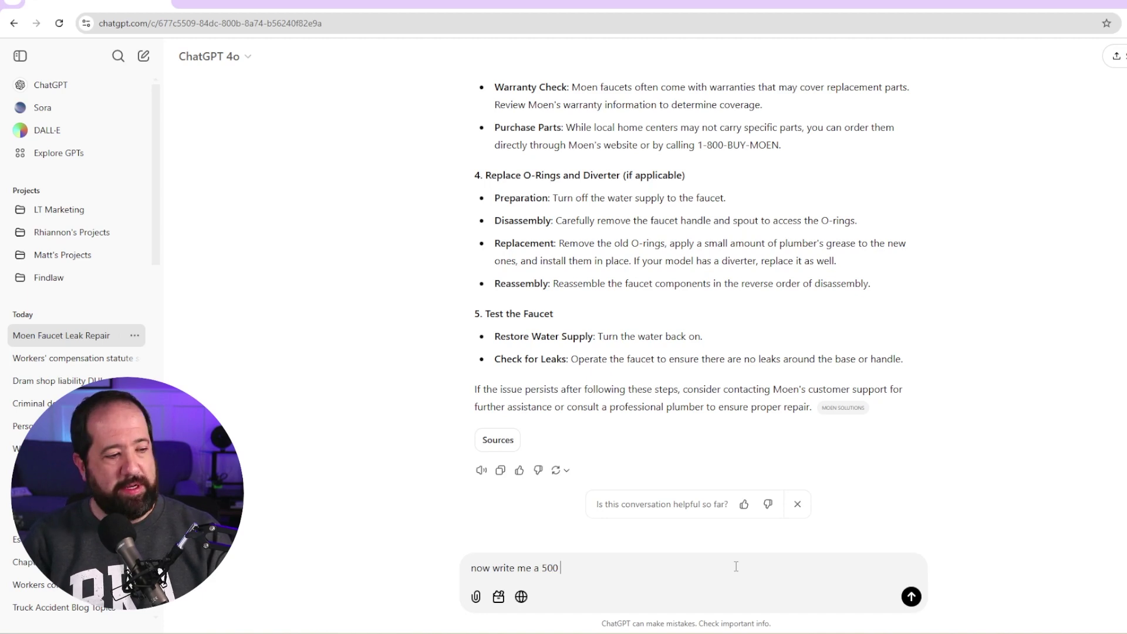
pyautogui.write('word article ')
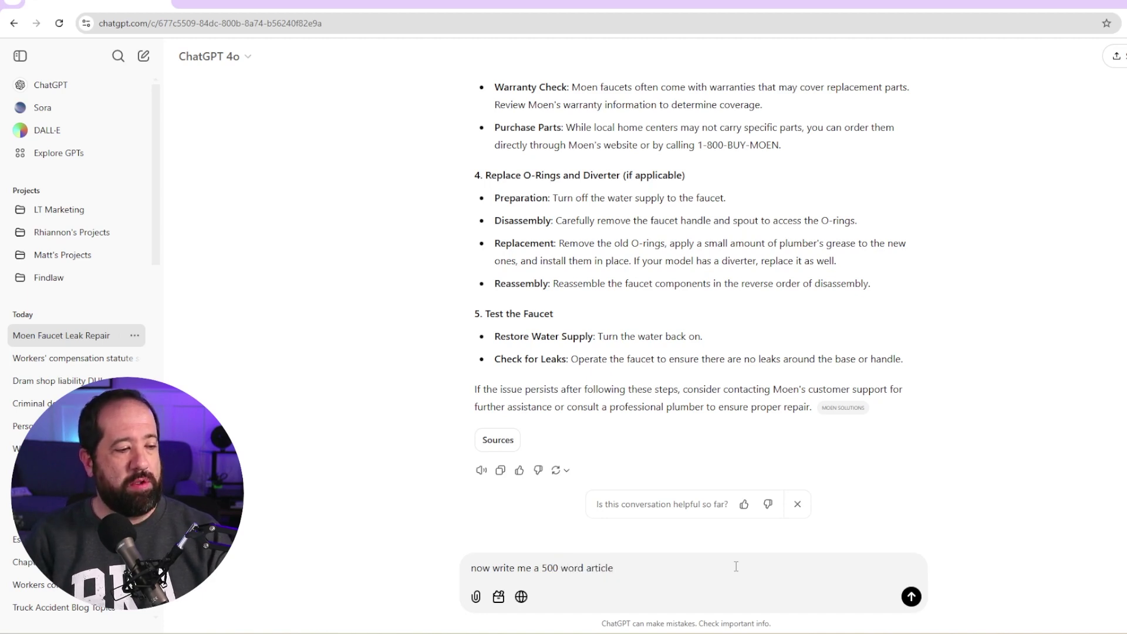
pyautogui.write('using the infmr')
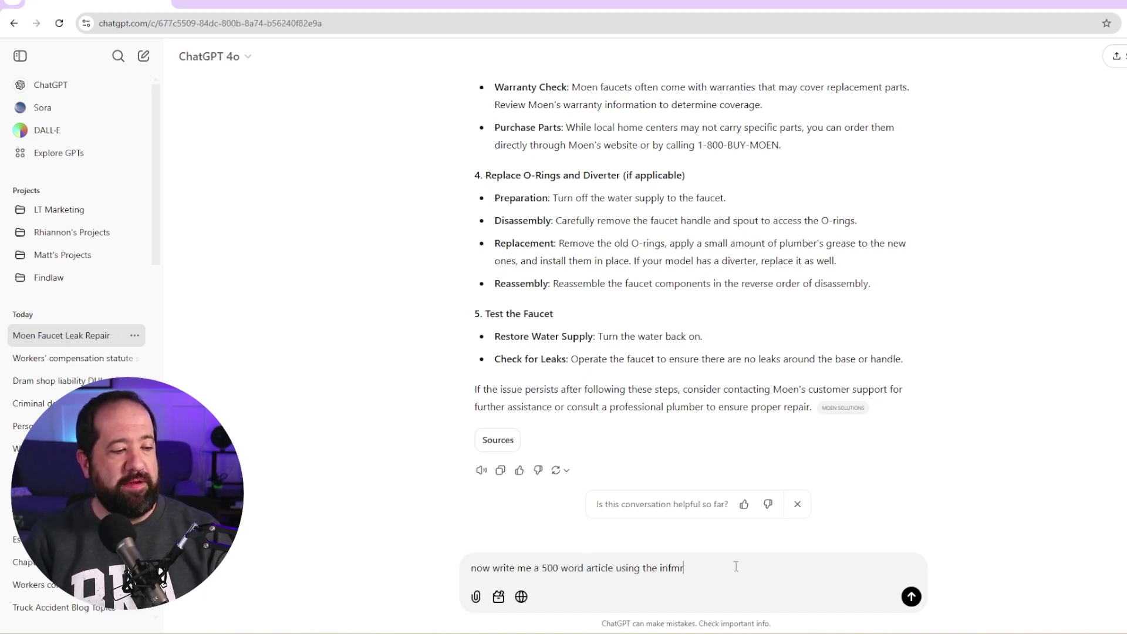
pyautogui.press('BackSpace')
pyautogui.press('BackSpace')
pyautogui.write("ormation that you'v")
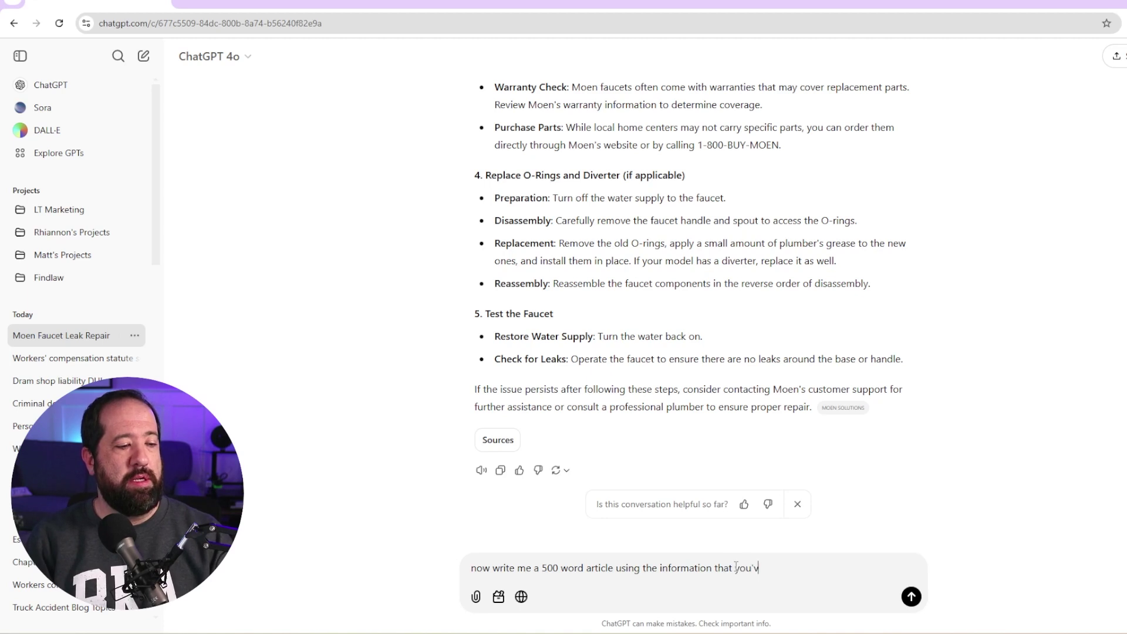
pyautogui.write('e learned')
pyautogui.press('Return')
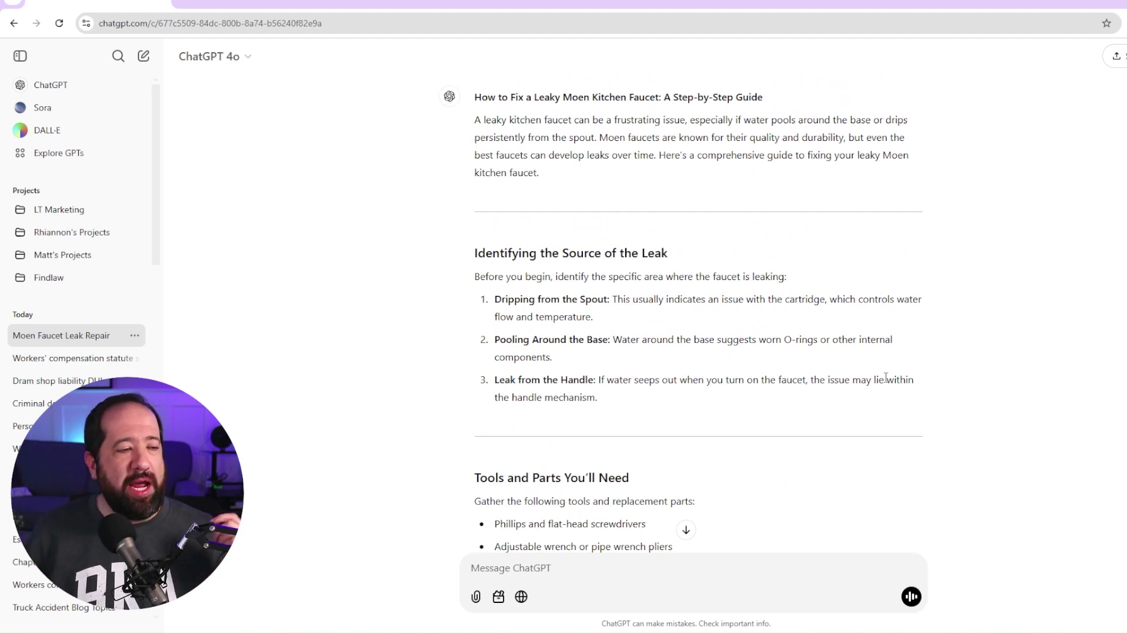
# Read through the generated Moen kitchen faucet article down to its closing paragraph
pyautogui.scroll(-7, 793, 354)
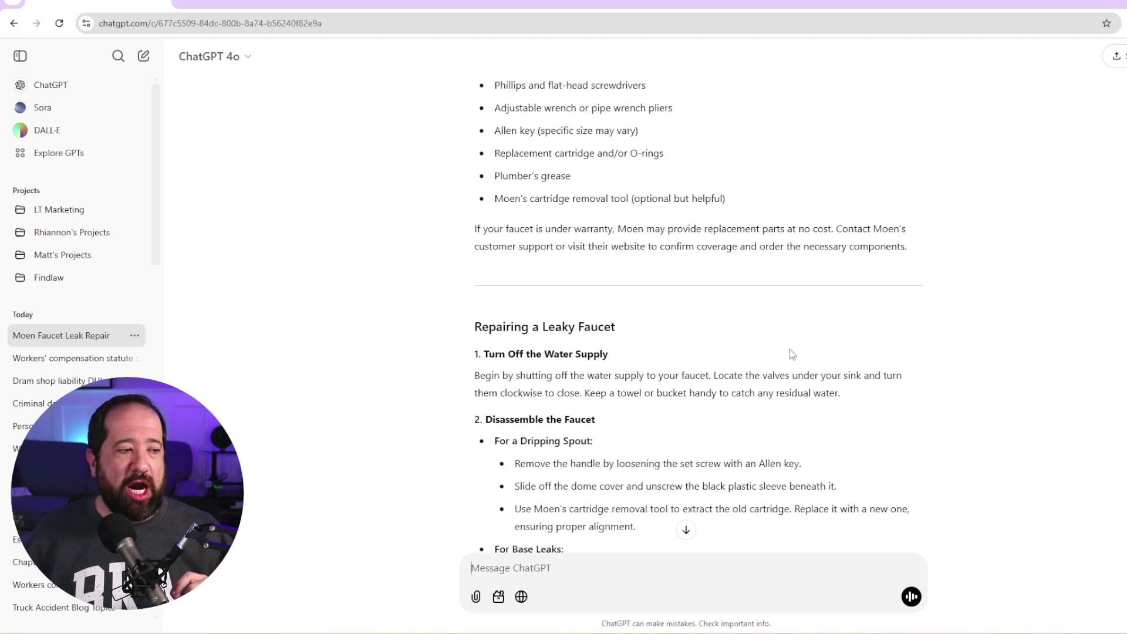
pyautogui.scroll(-10, 793, 354)
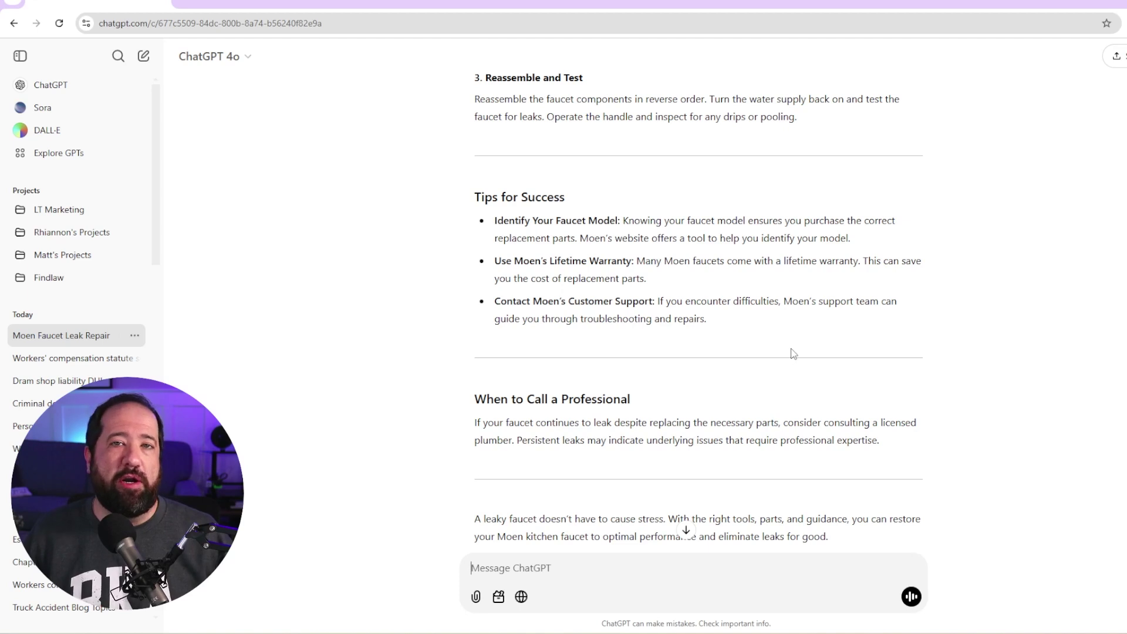
pyautogui.scroll(-1, 793, 354)
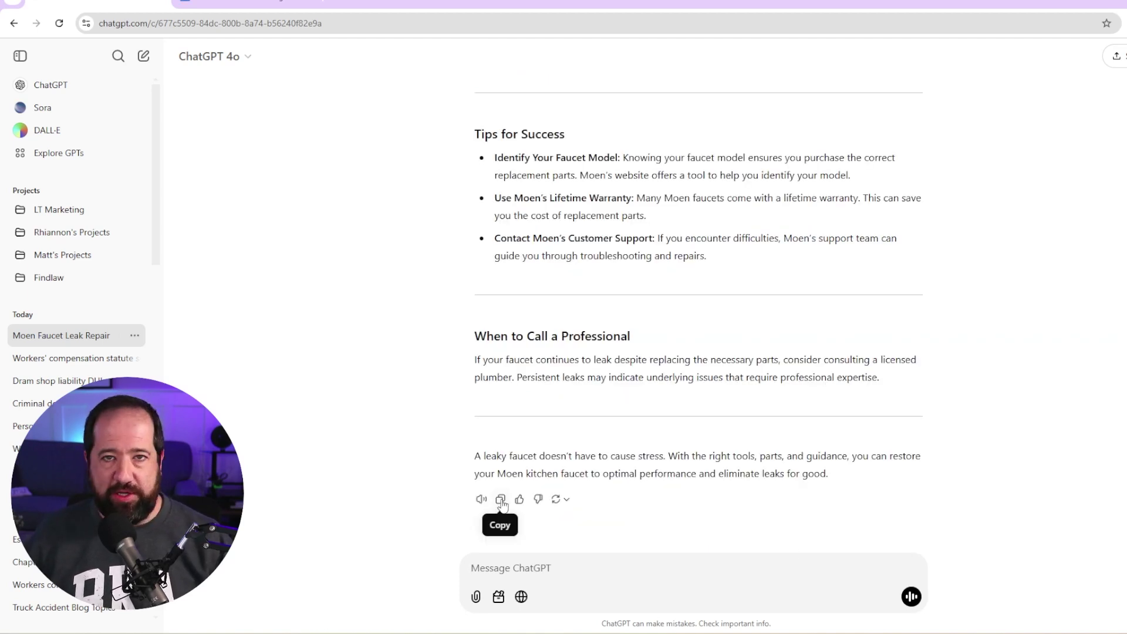
# Switch to the Google Docs document holding the article and review its title, introduction, section headings, lists and conclusion
pyautogui.click(247, 9)
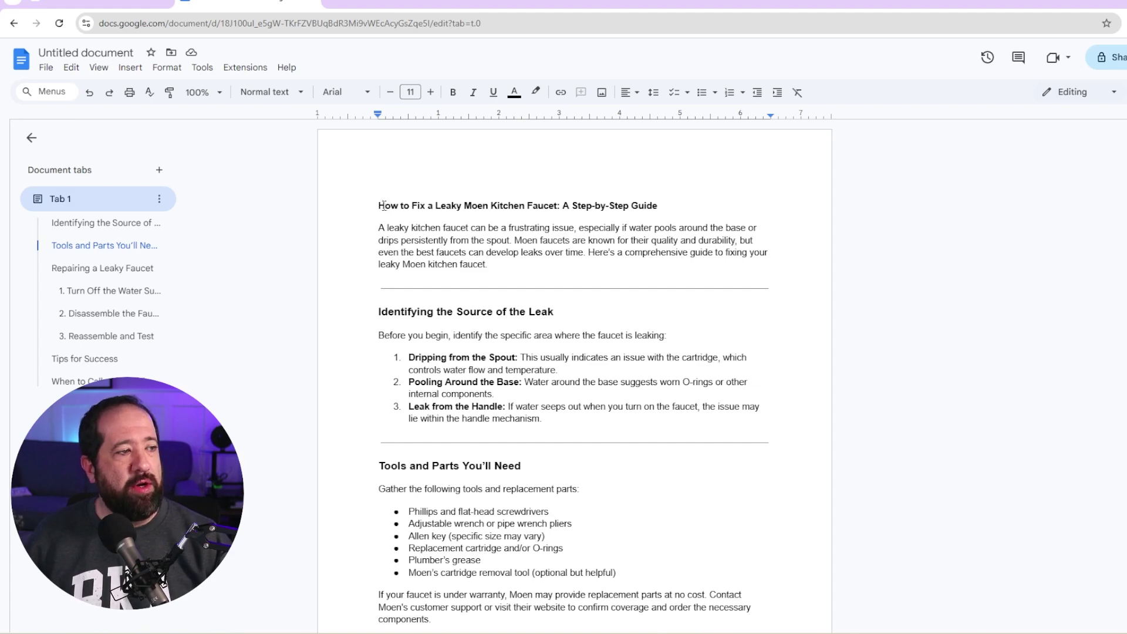
pyautogui.moveTo(376, 206); pyautogui.dragTo(557, 215)
pyautogui.click(491, 265)
pyautogui.scroll(-3, 441, 190)
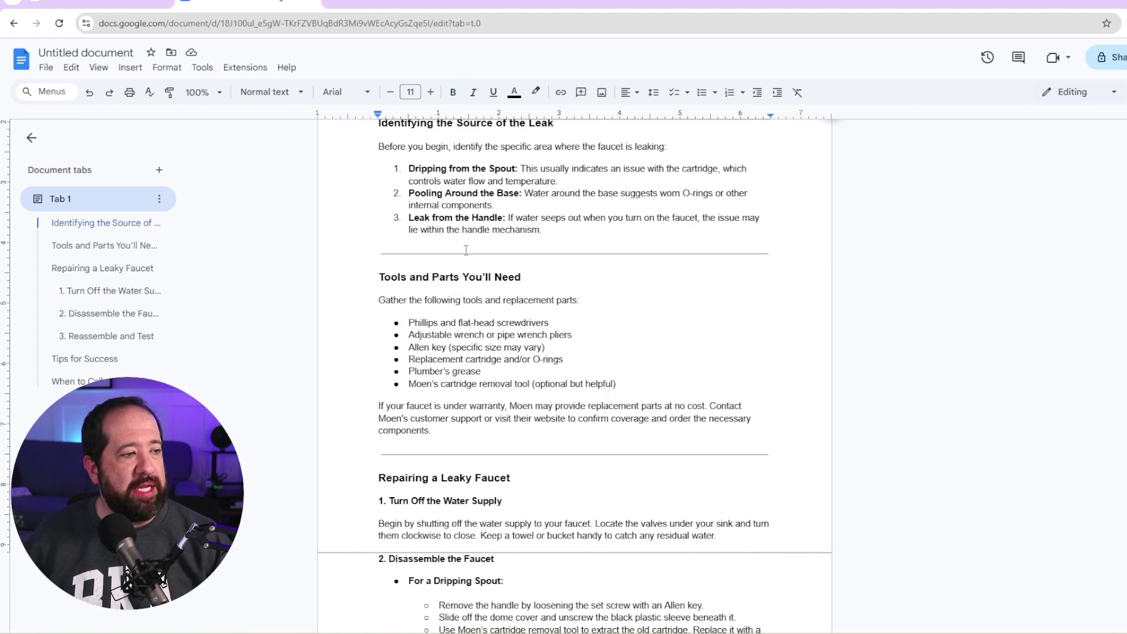
pyautogui.scroll(-1, 512, 234)
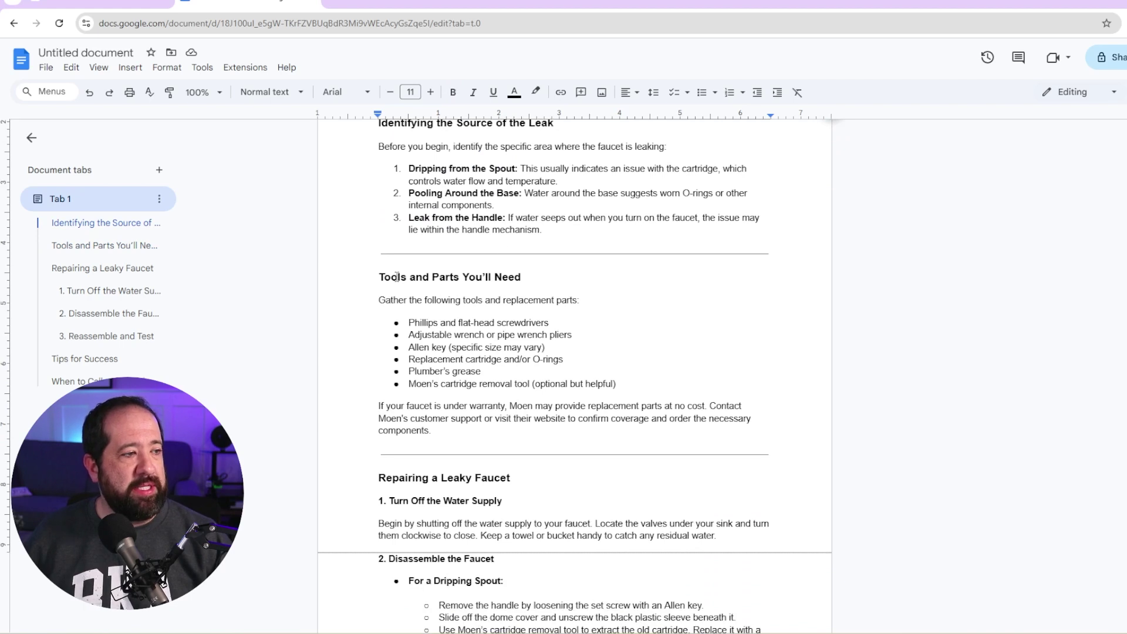
pyautogui.scroll(-1, 515, 284)
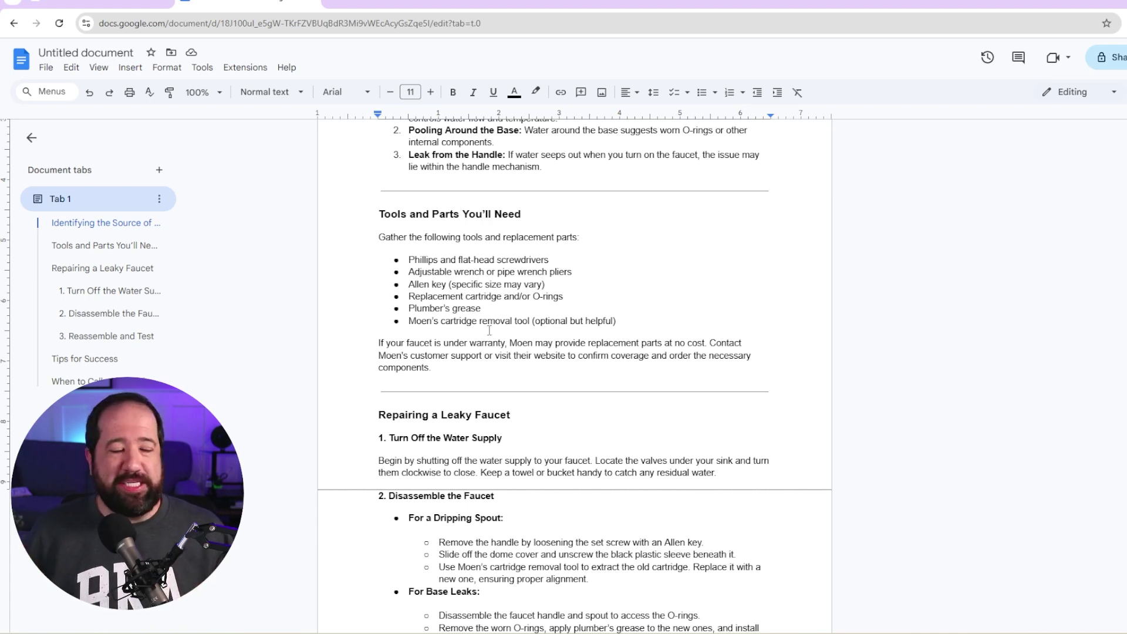
pyautogui.scroll(-3, 602, 304)
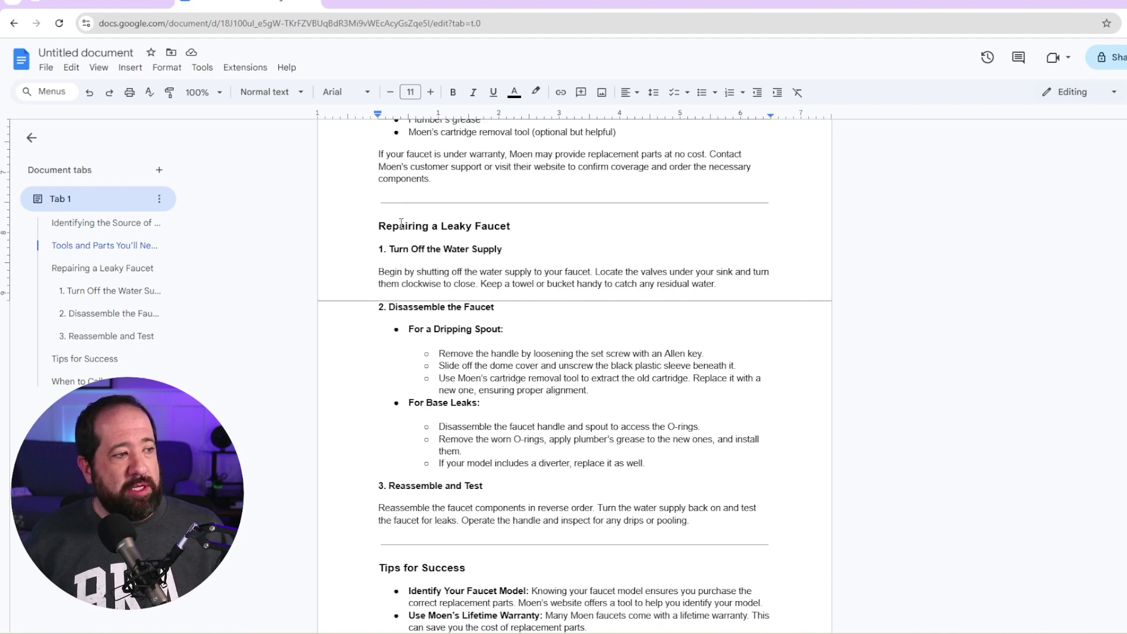
pyautogui.scroll(-4, 539, 235)
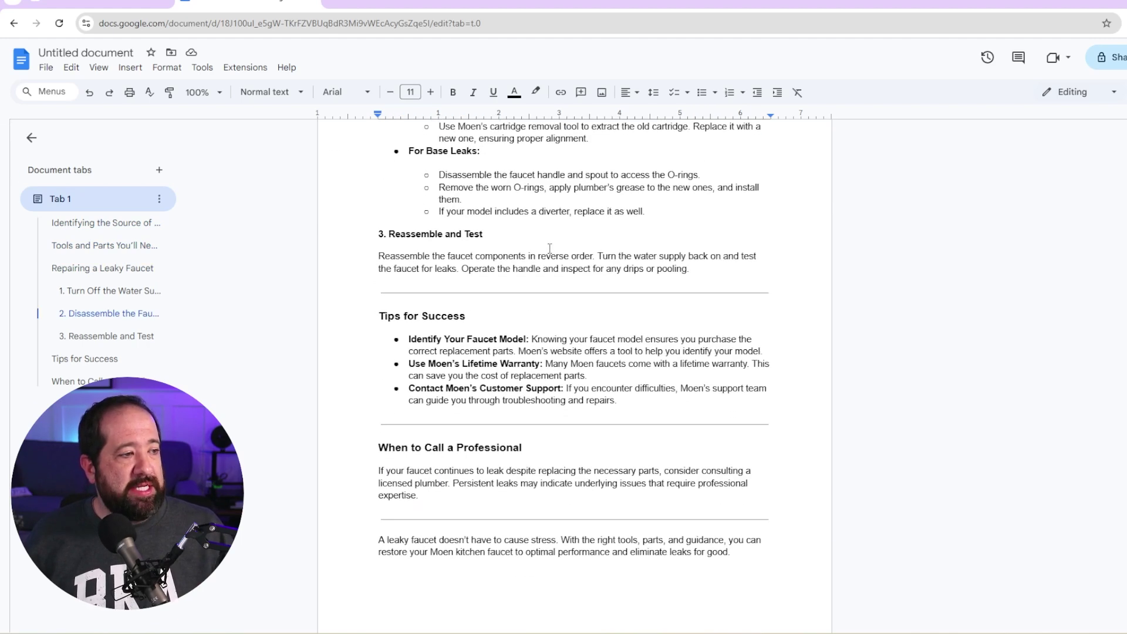
pyautogui.scroll(2, 538, 229)
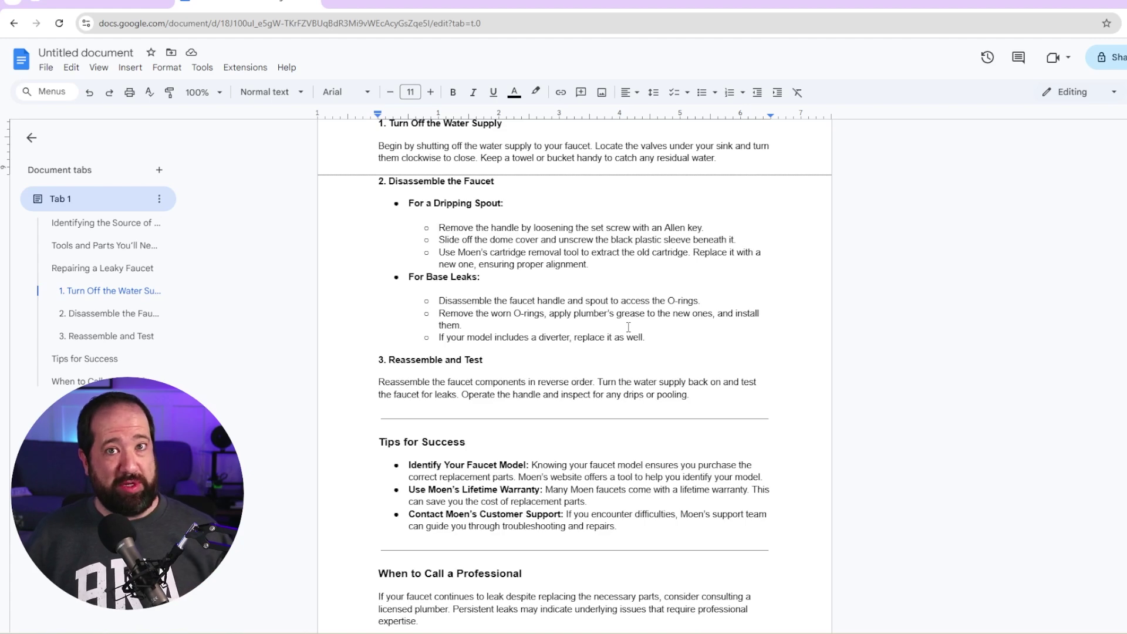
pyautogui.scroll(-3, 629, 327)
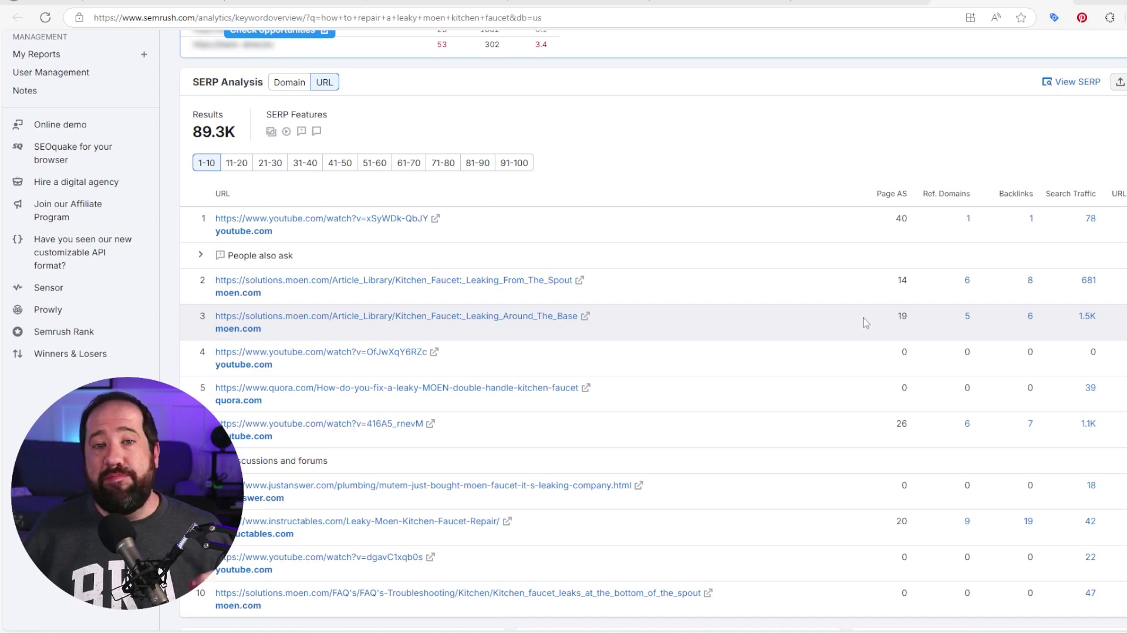
# Review the Semrush Keyword Overview metrics for "how to repair a leaky moen kitchen faucet"
pyautogui.scroll(6, 838, 325)
pyautogui.scroll(6, 838, 325)
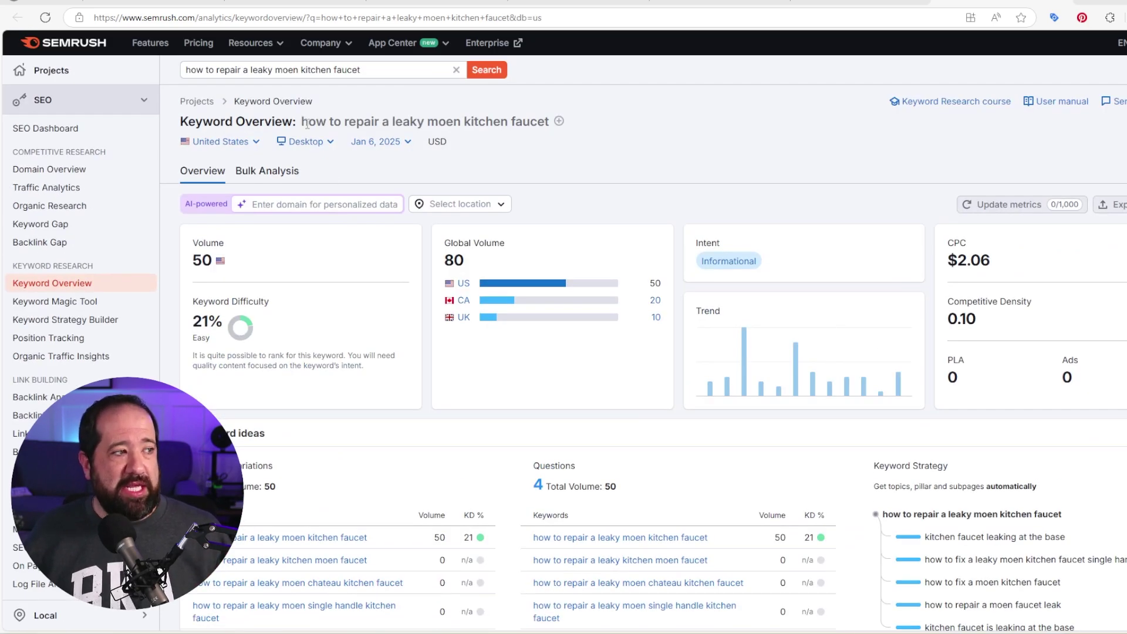